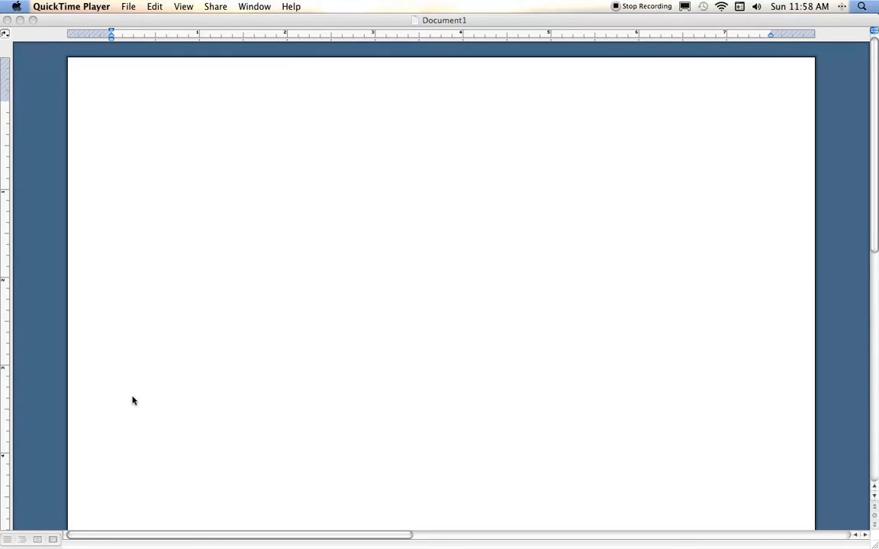
- In Format > Document, enter 1 inch for the top, bottom, left and right margins
click(520, 527)
click(199, 7)
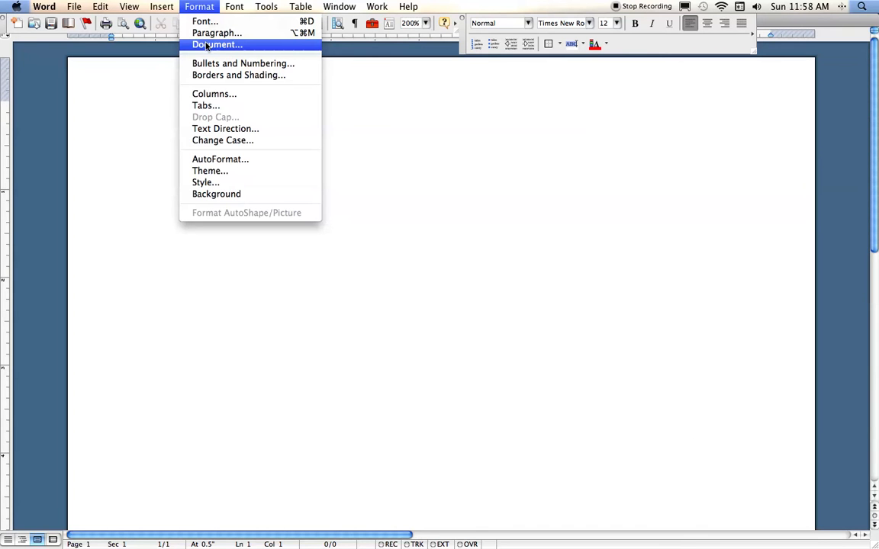
click(206, 45)
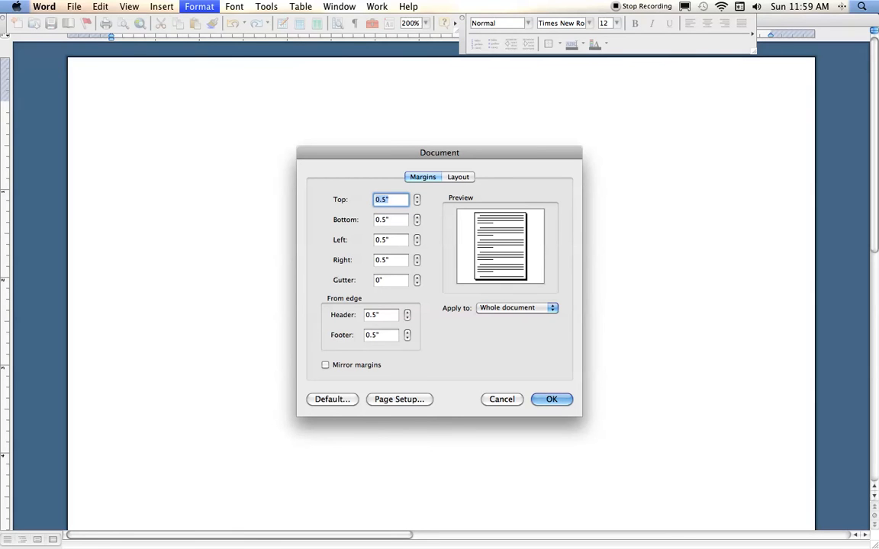
text(1)
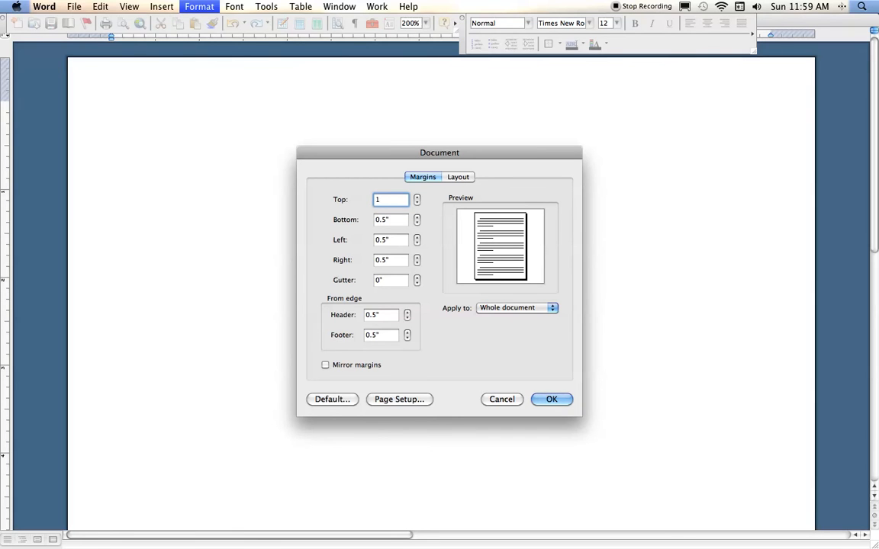
key(Tab)
text(1)
key(Tab)
text(1)
key(Tab)
text(1)
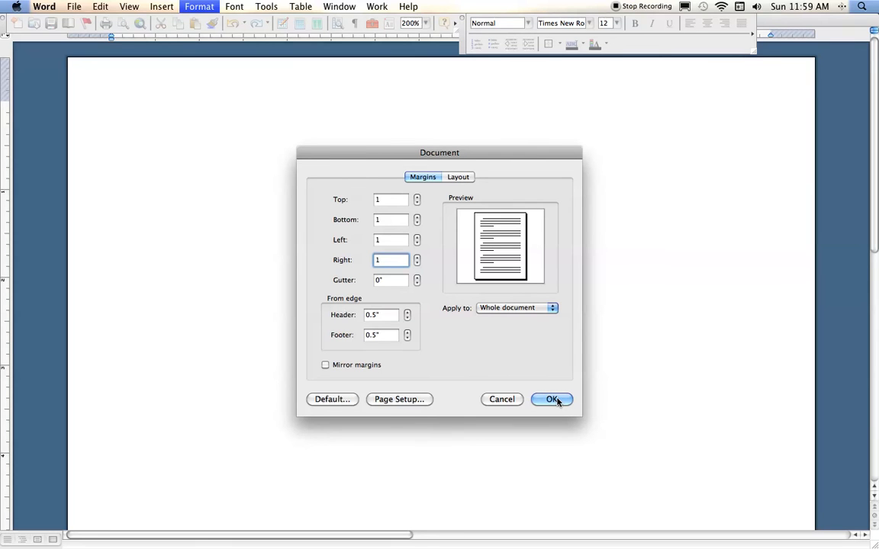
click(405, 400)
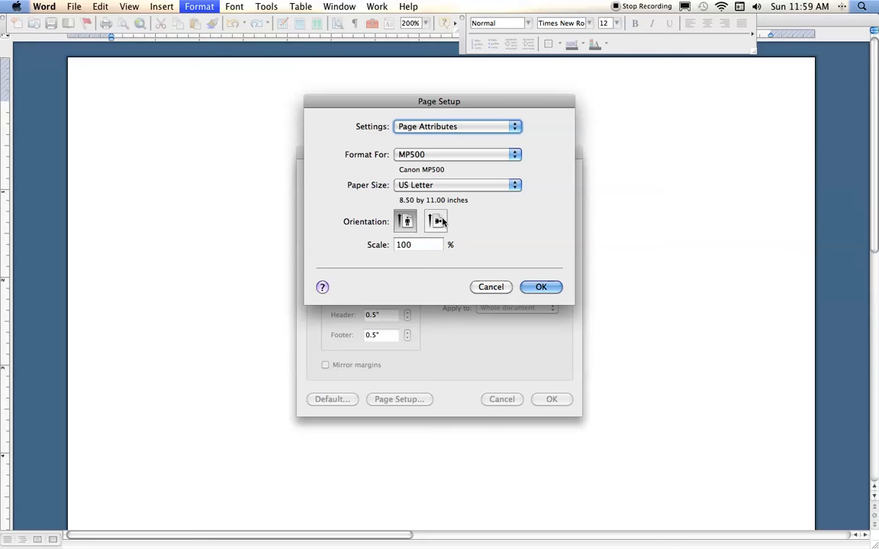
- Confirm US Letter portrait in Page Setup and apply the 1-inch margins
click(541, 287)
click(560, 400)
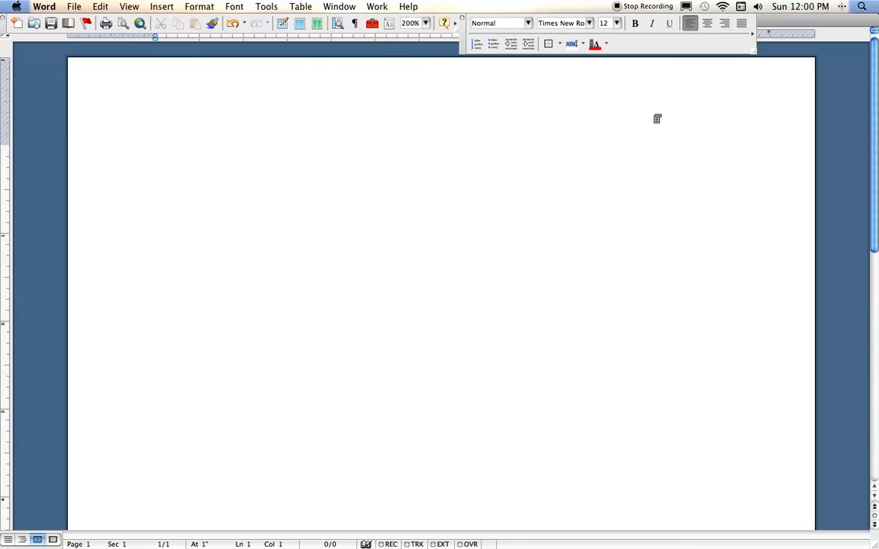
- Insert a right-aligned page number into the header and type the author's surname there
double_click(448, 104)
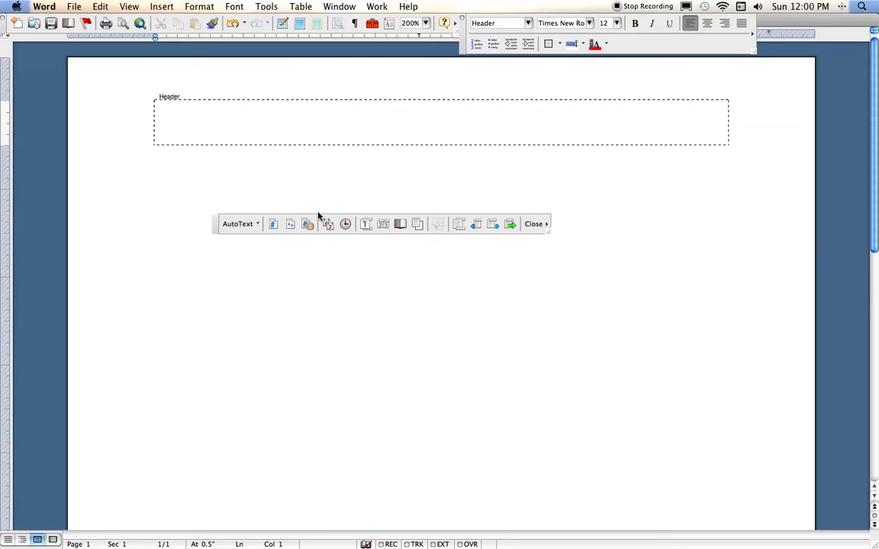
click(274, 226)
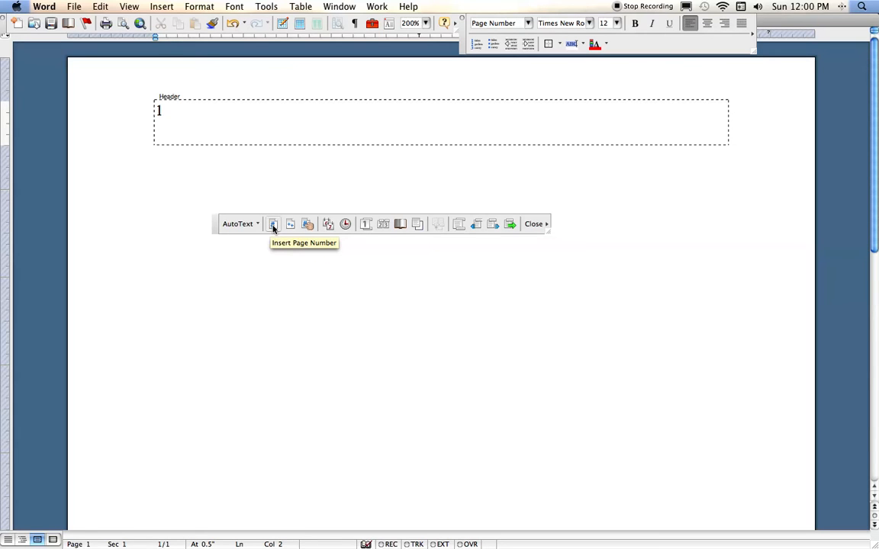
click(724, 24)
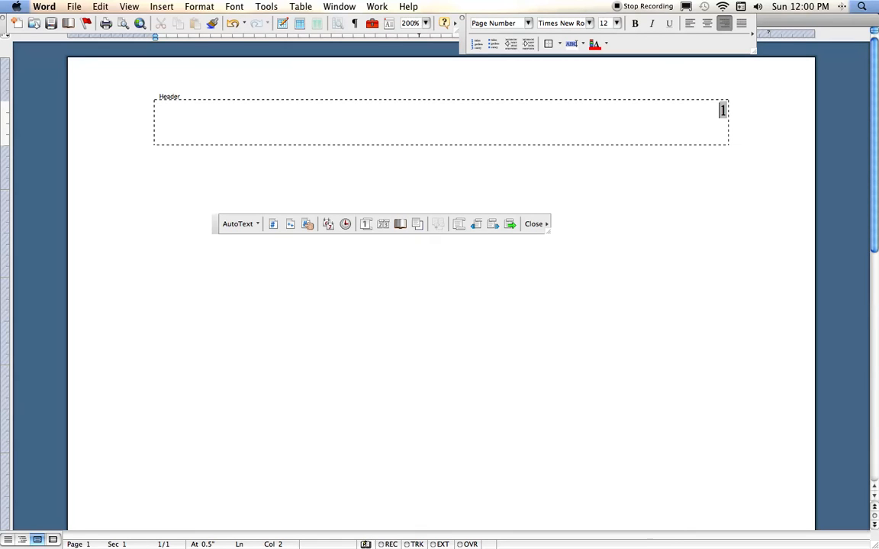
text(Beyrouty)
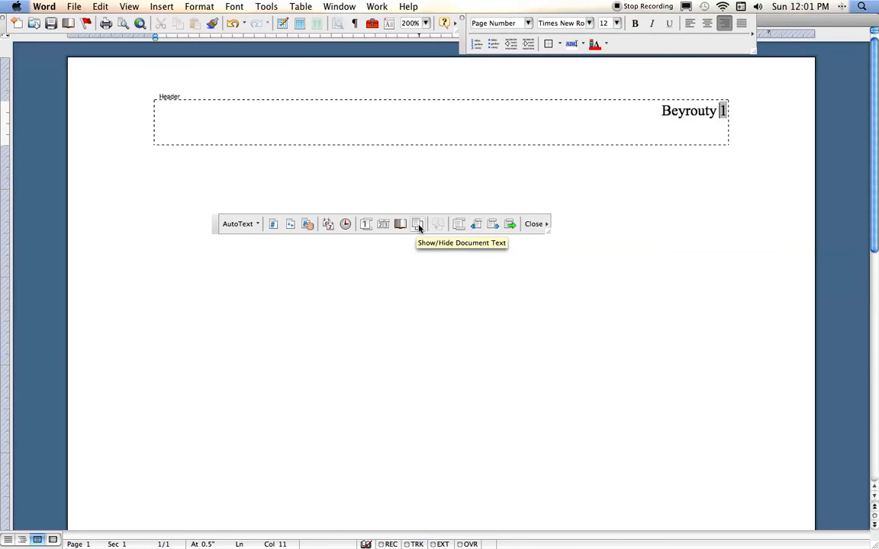
- Give the first page a separate blank header, then close header editing
click(366, 225)
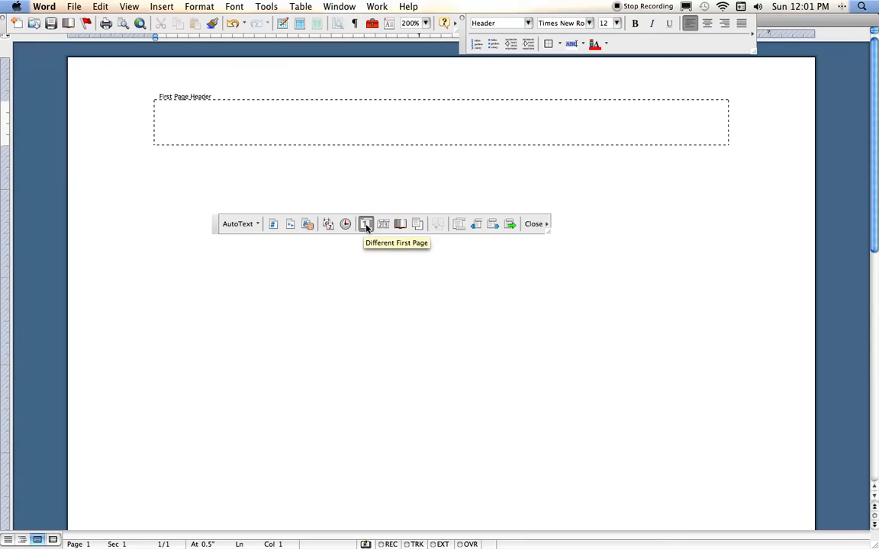
click(534, 225)
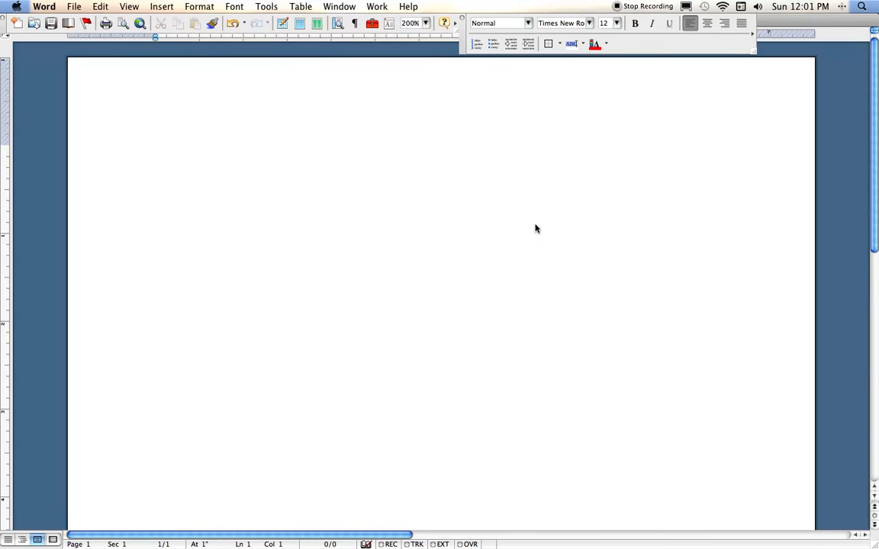
- Add blank lines until a second page appears, checking its header shows the surname and 2
key(Return)
key(Return)
key(Return)
key(Return)
key(Return)
key(Return)
key(Return)
key(Return)
key(Return)
key(Return)
key(Return)
key(Return)
key(Return)
key(Return)
key(Return)
key(Return)
key(Return)
key(Return)
key(Return)
key(Return)
key(Return)
key(Return)
scroll(441, 286, down, 10)
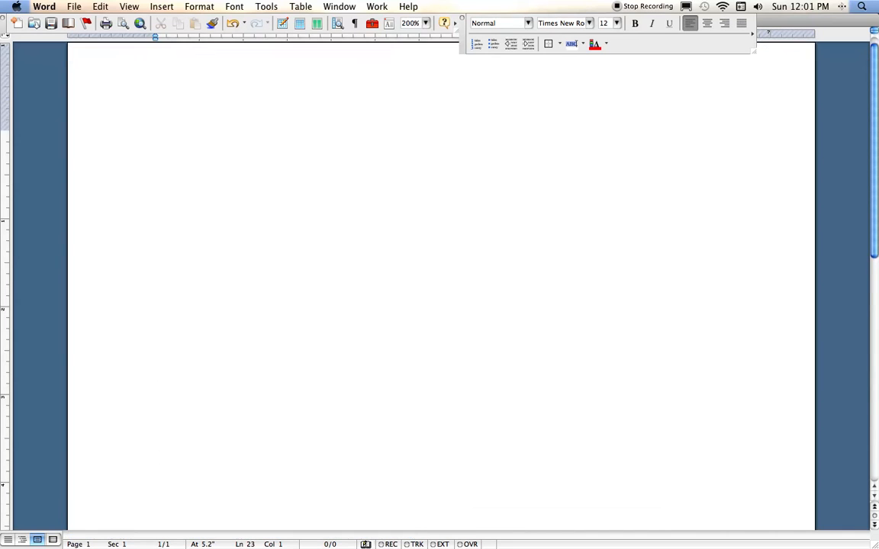
scroll(441, 286, up, 5)
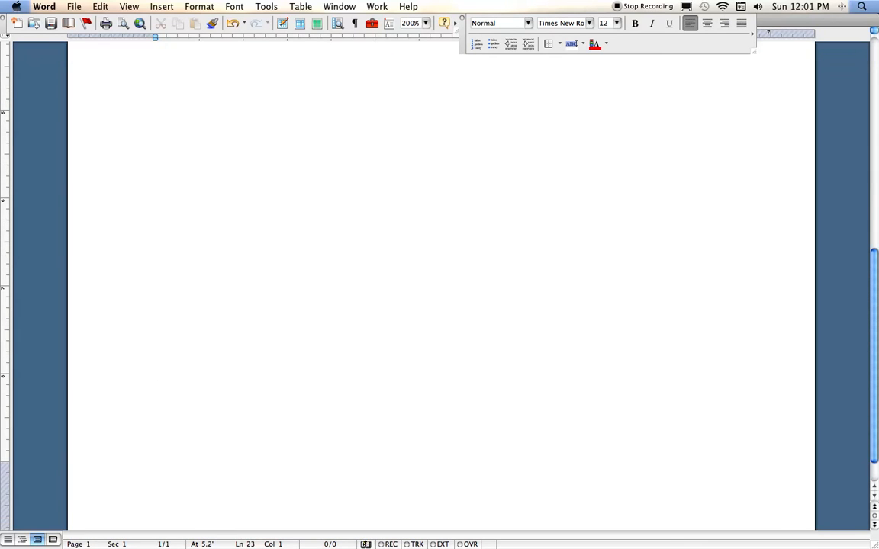
key(Return)
key(Return)
key(Return)
key(Return)
key(Return)
key(Return)
key(Return)
key(Return)
key(Return)
key(Return)
key(Return)
key(Return)
key(Return)
key(Return)
key(Return)
key(Return)
key(Return)
key(Return)
key(Return)
key(Return)
key(Return)
key(Return)
key(Return)
key(Return)
key(Return)
key(Return)
key(Return)
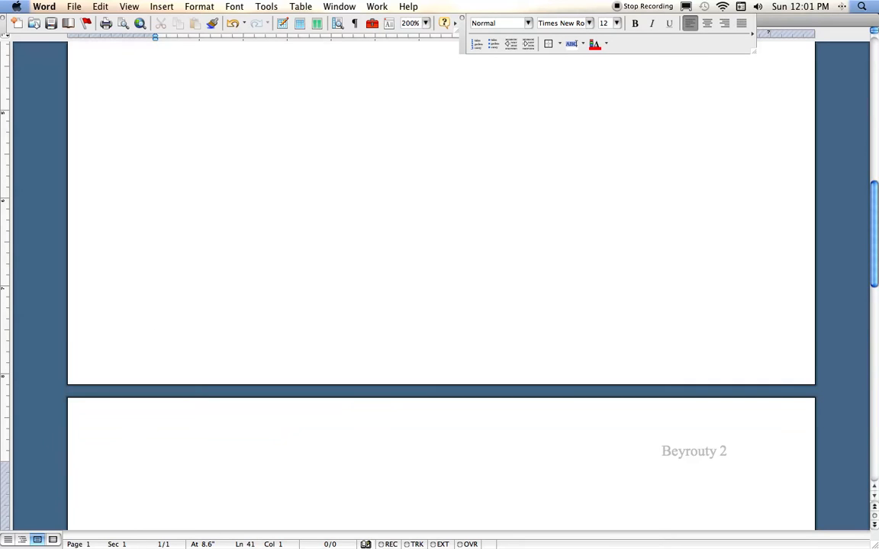
scroll(441, 286, down, 5)
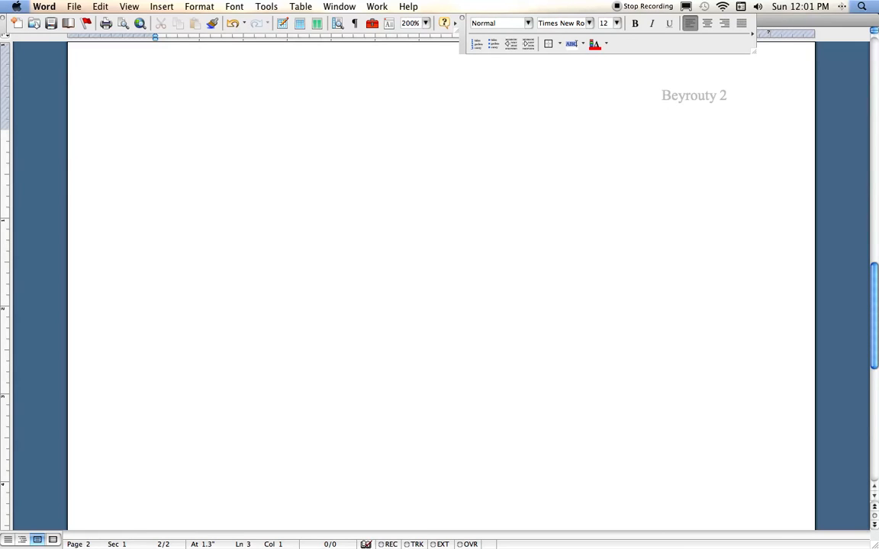
scroll(441, 286, up, 15)
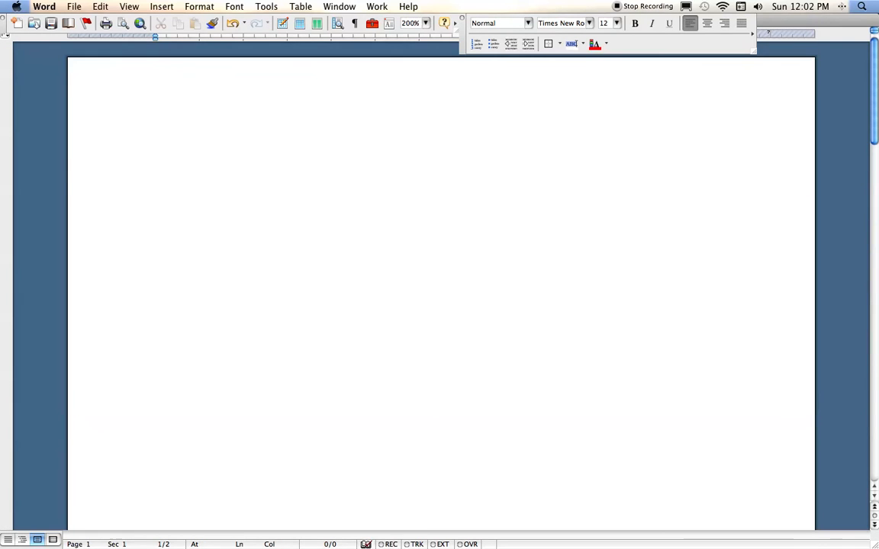
click(155, 154)
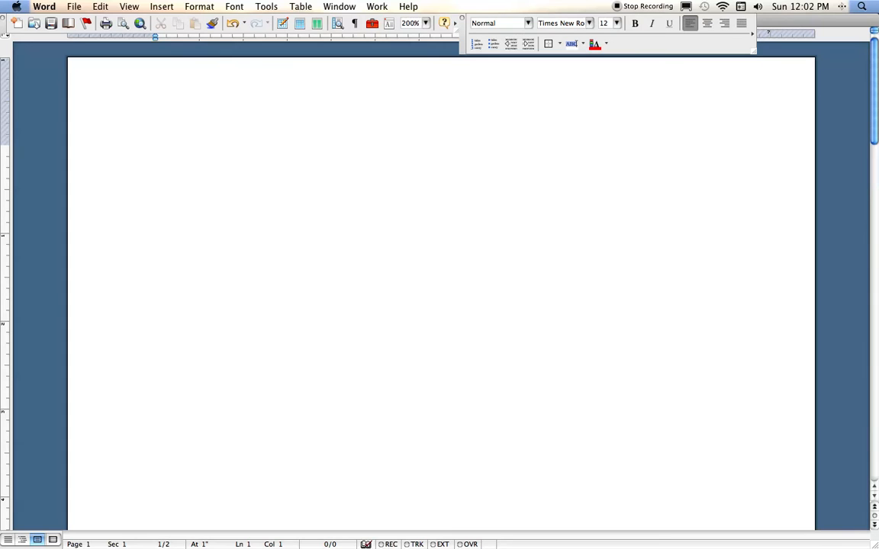
- Type the author's full name as the first line of page 1
text(Joseph Beyrouty)
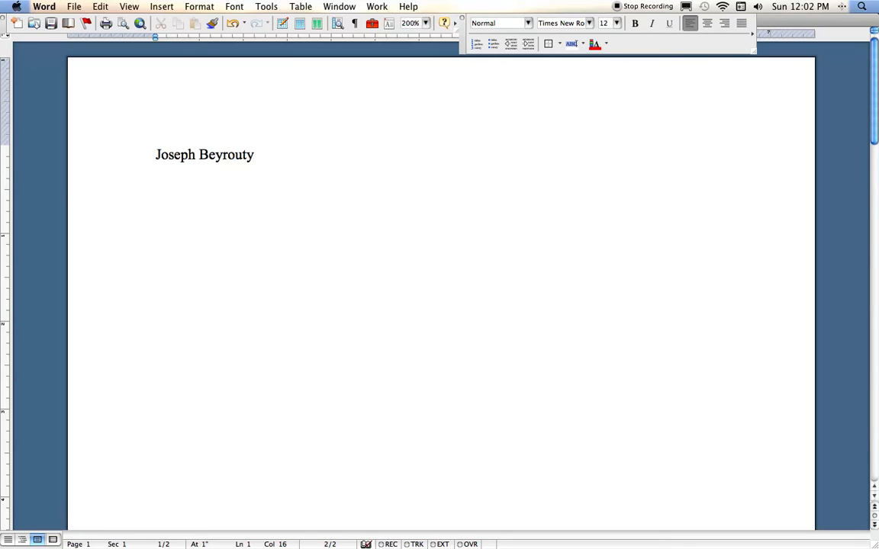
click(156, 155)
click(209, 7)
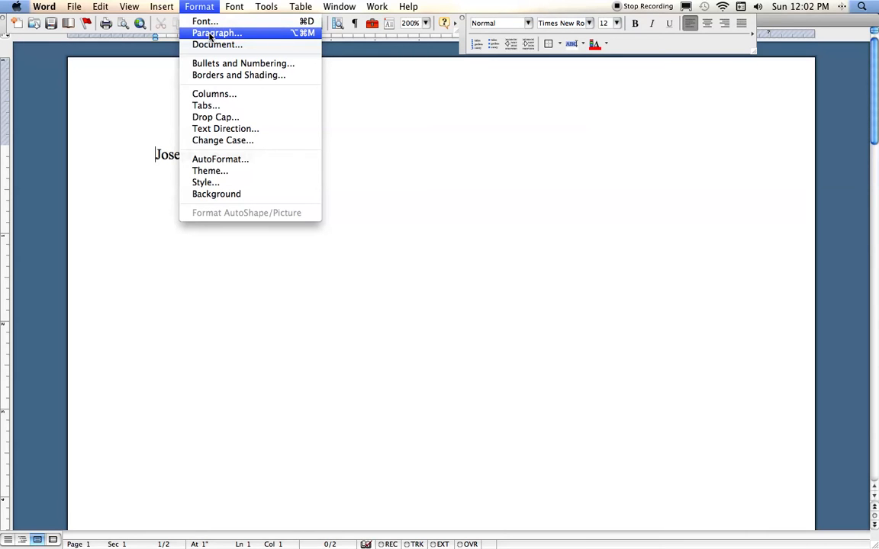
- Set paragraph line spacing to Double and start a new line below the name
click(210, 34)
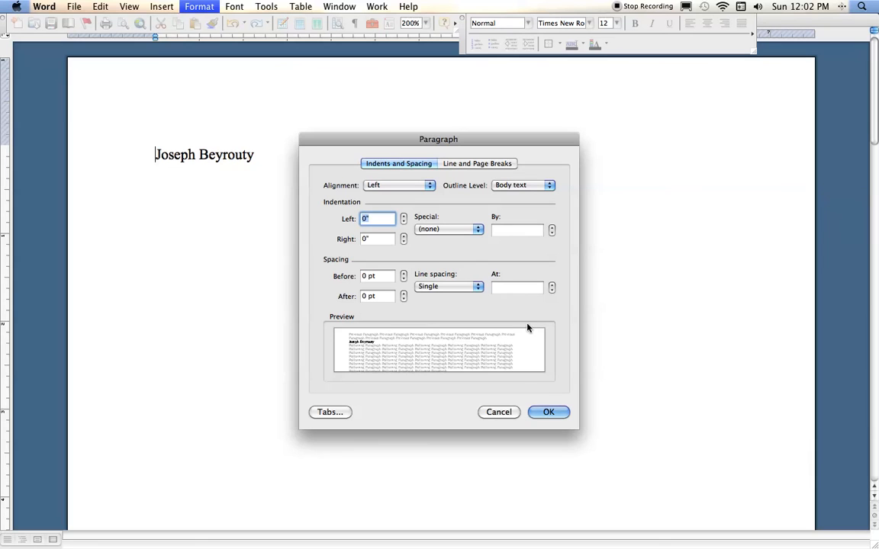
click(479, 286)
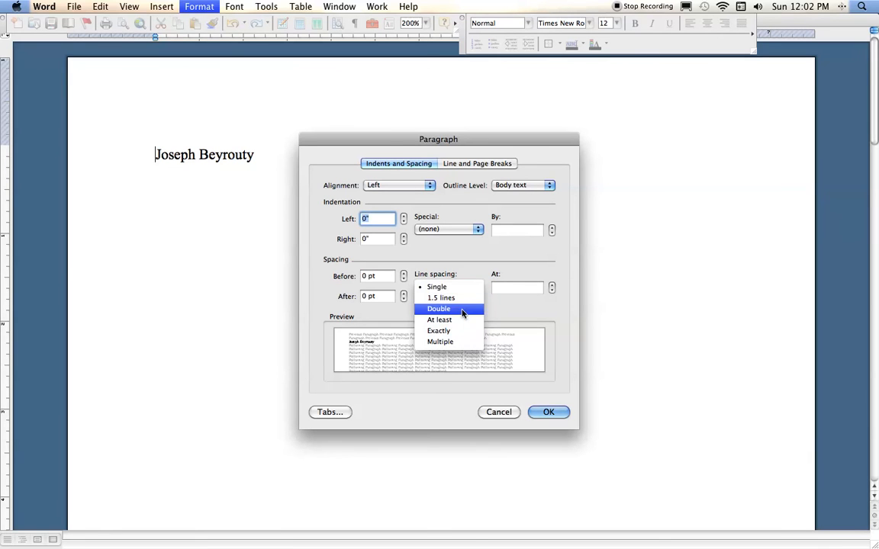
click(462, 308)
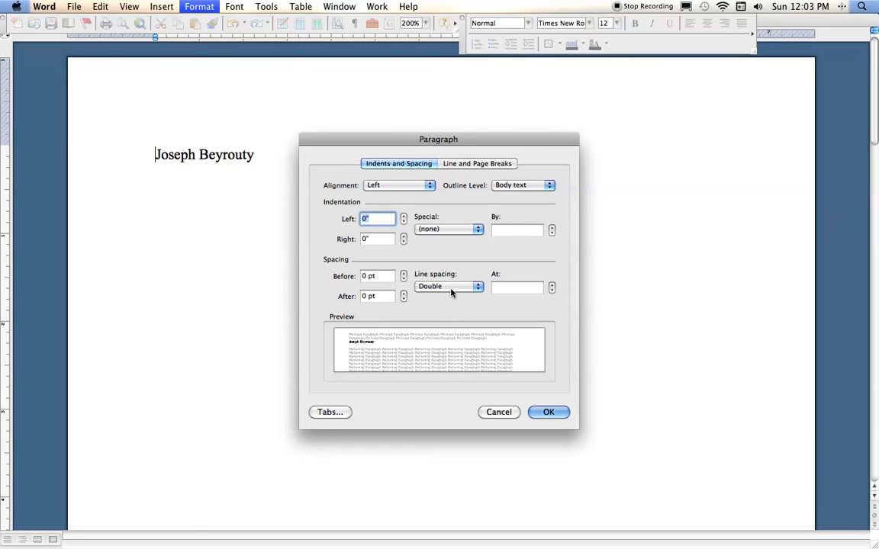
click(548, 412)
click(255, 154)
key(Return)
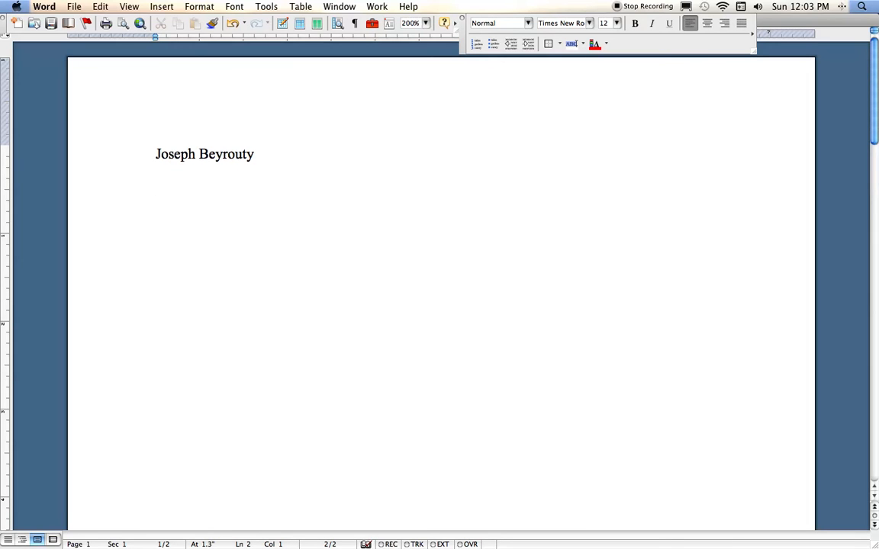
- Type the teacher's name as the second heading line, correcting typos
text(Me)
key(BackSpace)
text(r. Beryo)
key(BackSpace)
key(BackSpace)
key(BackSpace)
text(yrouty)
key(Return)
- Add 'English 11 Honors' and '7 March 2016' lines, leaving one new line below
text(English 11 Honors)
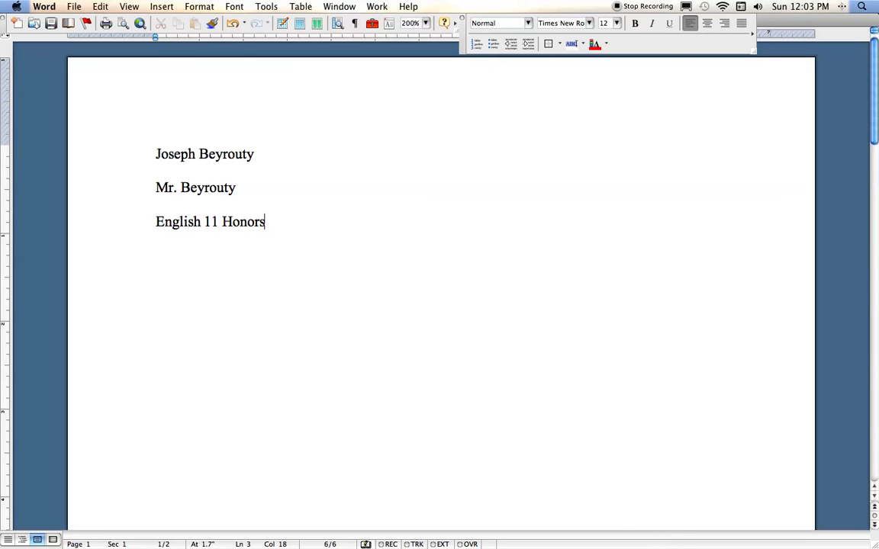
key(Return)
text(7 March 2)
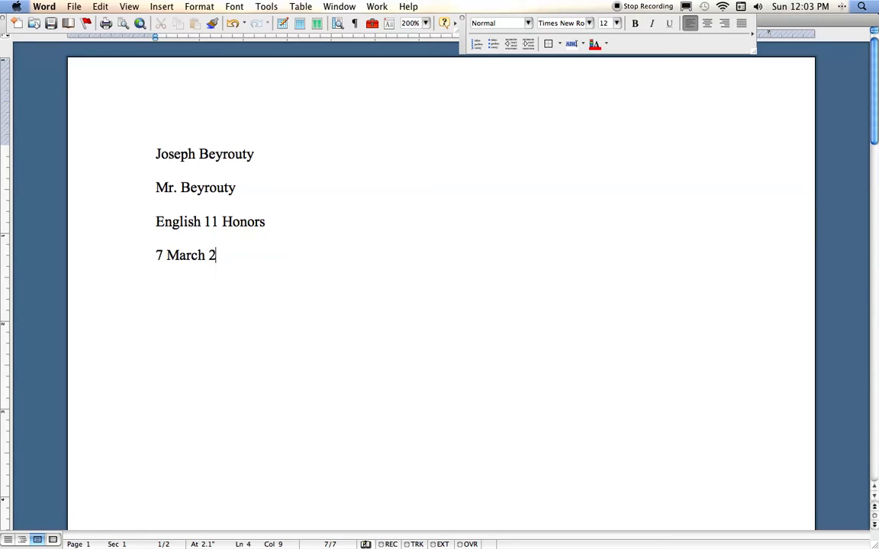
text(016)
key(Return)
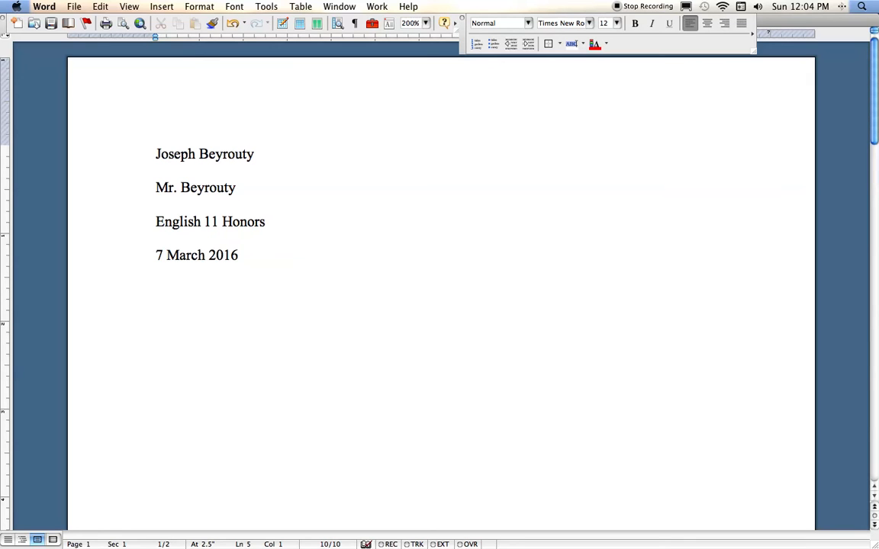
key(BackSpace)
key(Return)
- Center the line and type the title 'Write Your Creative Title'
click(707, 24)
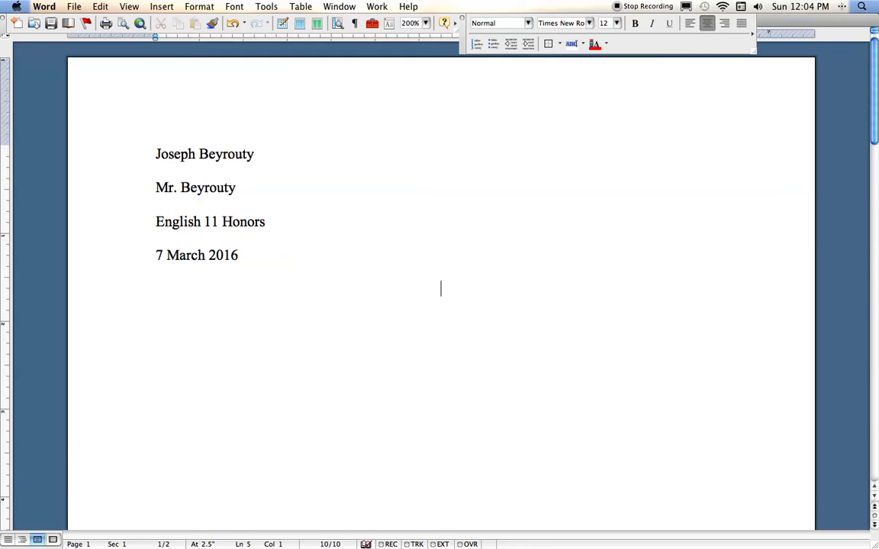
text(Write your)
key(BackSpace)
text(your)
key(BackSpace)
key(BackSpace)
key(BackSpace)
key(BackSpace)
key(BackSpace)
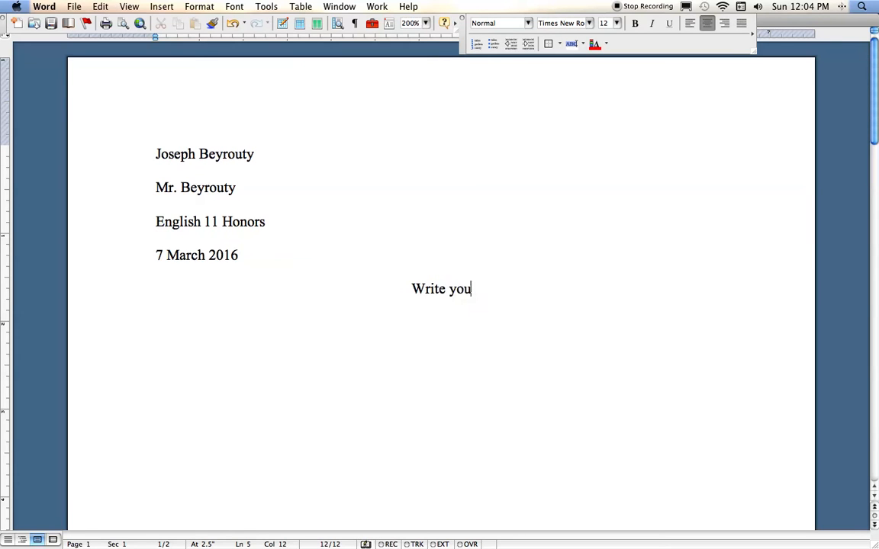
text(Your Creative Title)
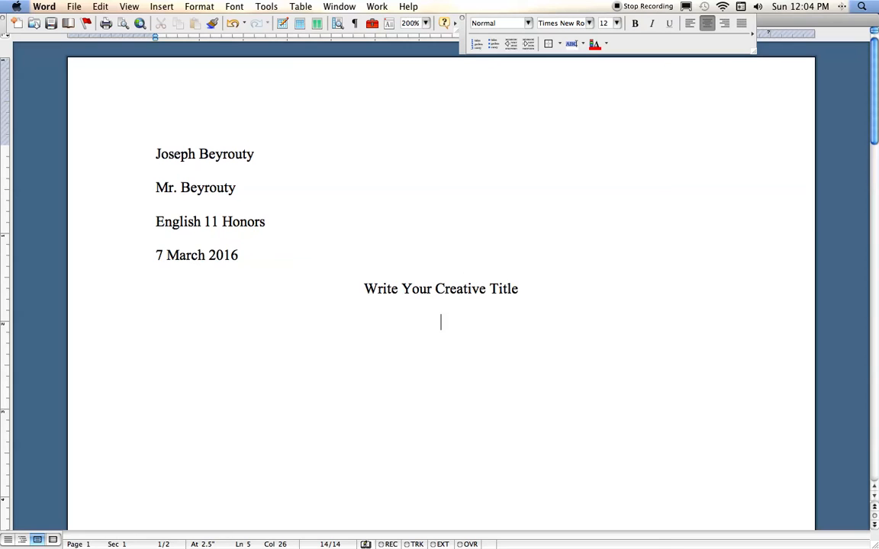
- On a new left-aligned line, type 'This is where your paper will begin.'
click(689, 24)
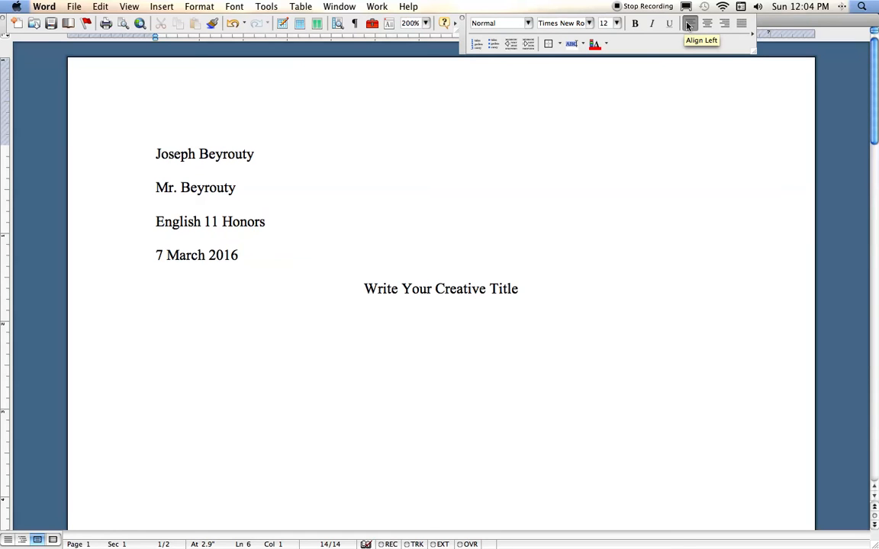
key(Return)
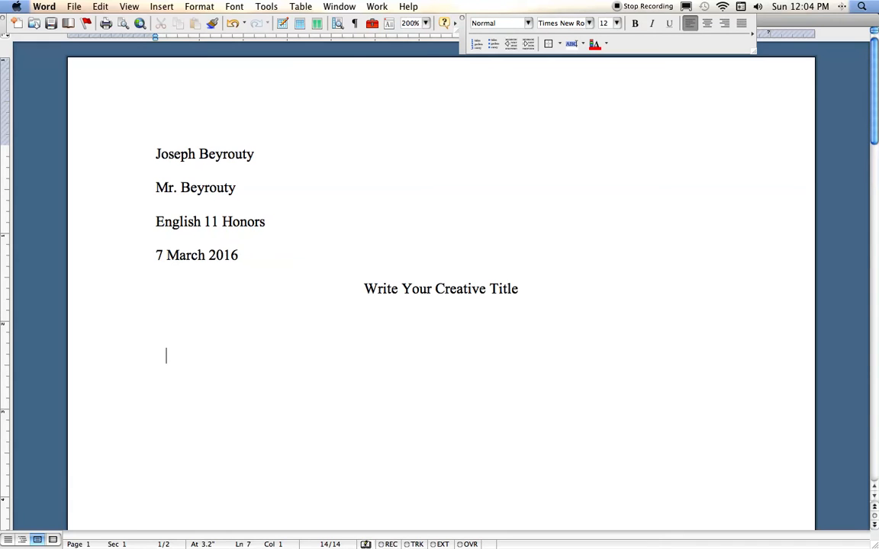
text(This is where)
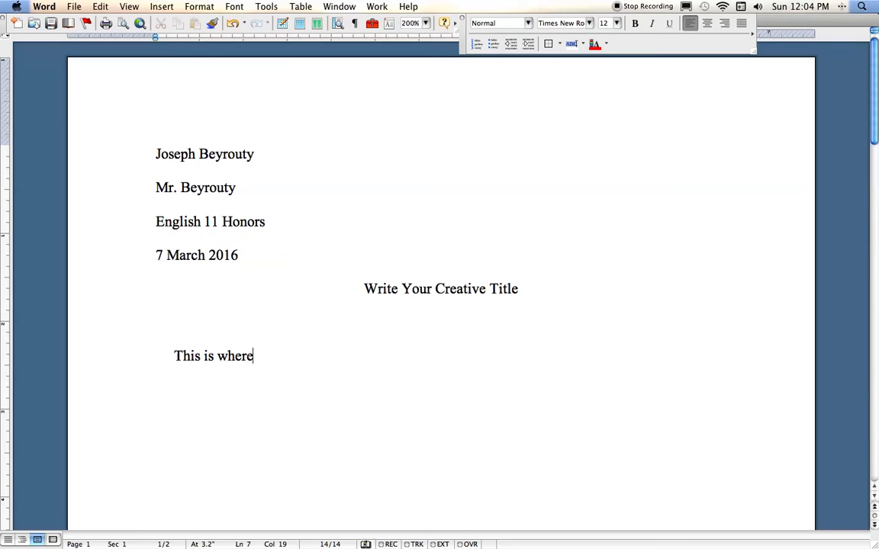
text( your paper will begin.)
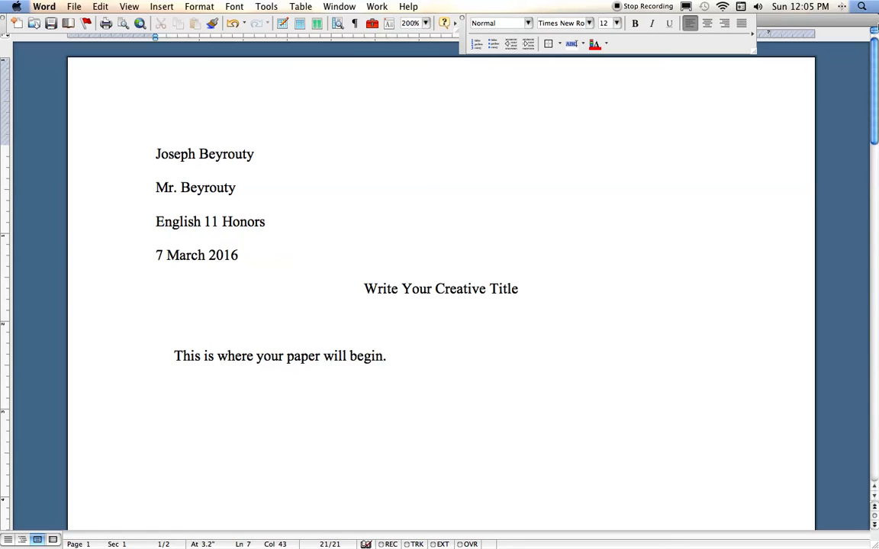
- Scroll down through the document toward page 2
drag(875, 95, 875, 278)
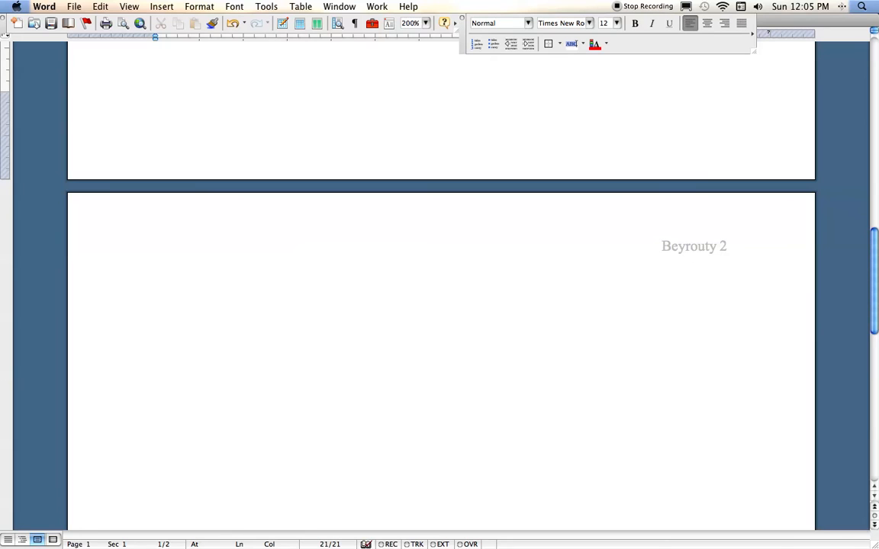
- Insert a section break at the top of page 2 and delete the unwanted blank third page
scroll(440, 305, down, 3)
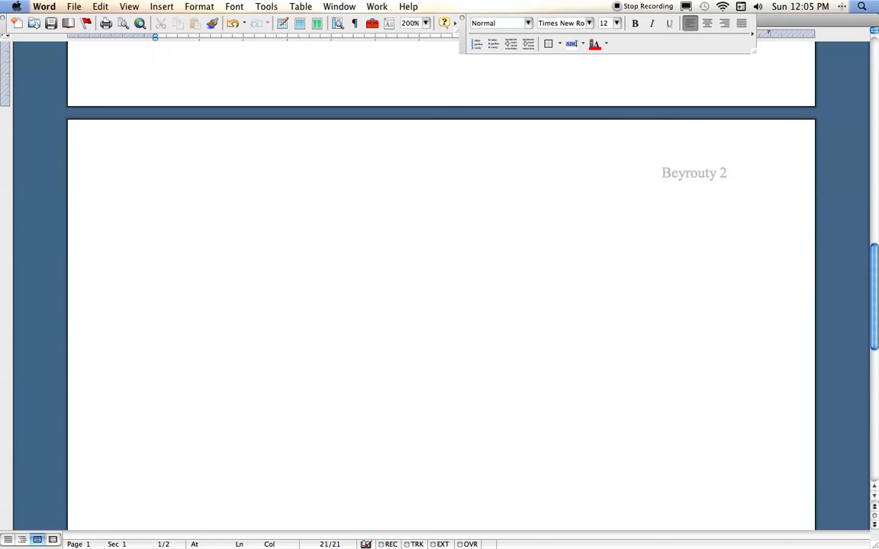
click(155, 233)
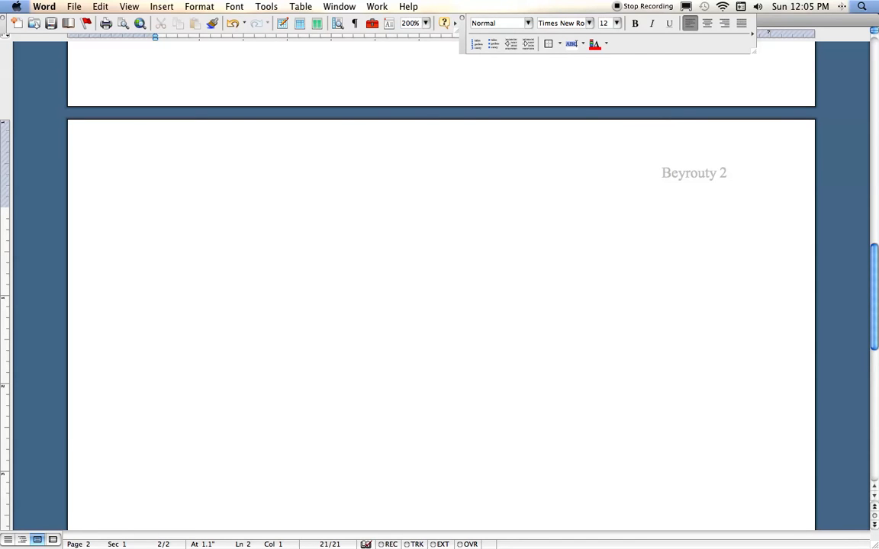
key(super+Return)
scroll(664, 266, down, 5)
scroll(664, 266, up, 5)
scroll(682, 255, up, 3)
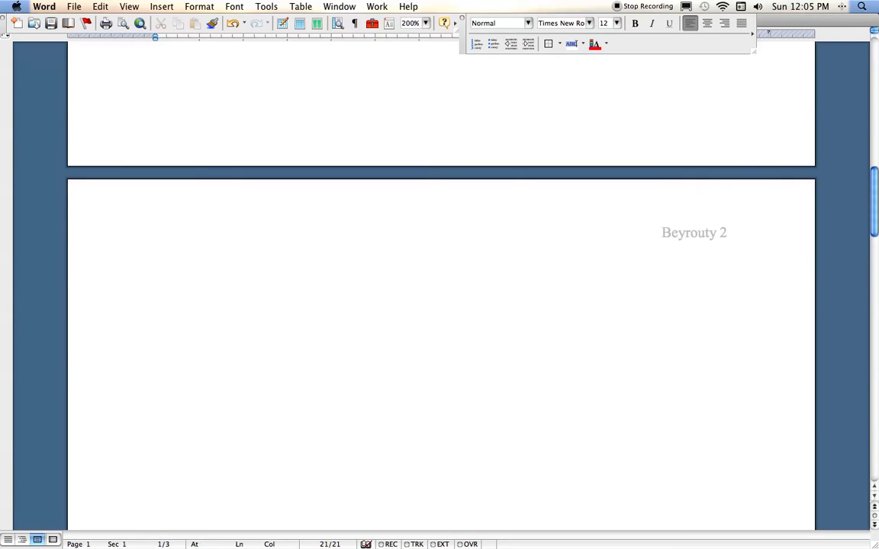
scroll(441, 343, down, 5)
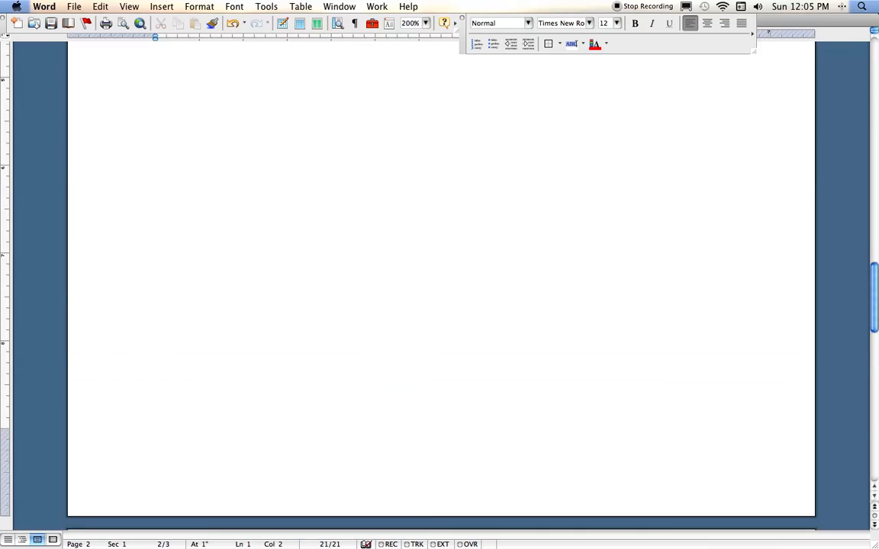
key(Page_Down)
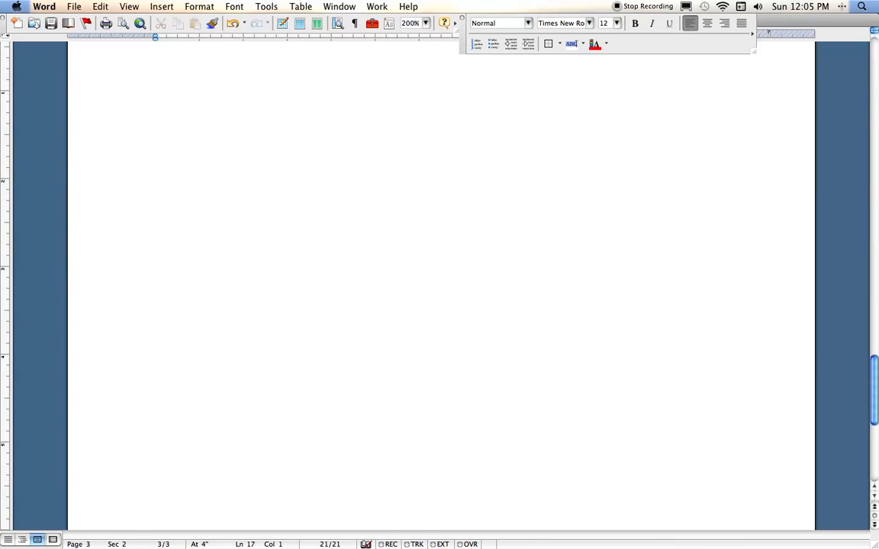
key(BackSpace)
key(BackSpace)
key(BackSpace)
key(BackSpace)
key(BackSpace)
key(BackSpace)
key(BackSpace)
key(BackSpace)
key(BackSpace)
key(BackSpace)
key(BackSpace)
key(BackSpace)
key(BackSpace)
key(BackSpace)
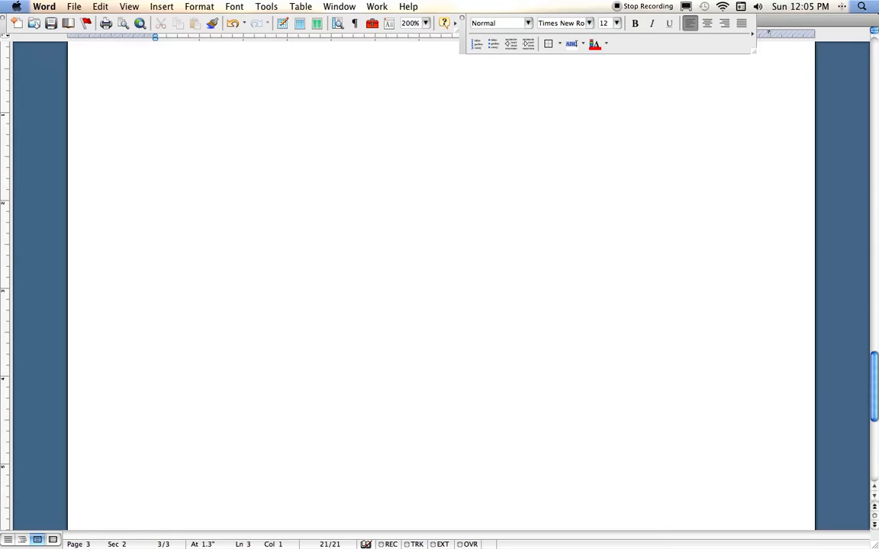
key(BackSpace)
key(BackSpace)
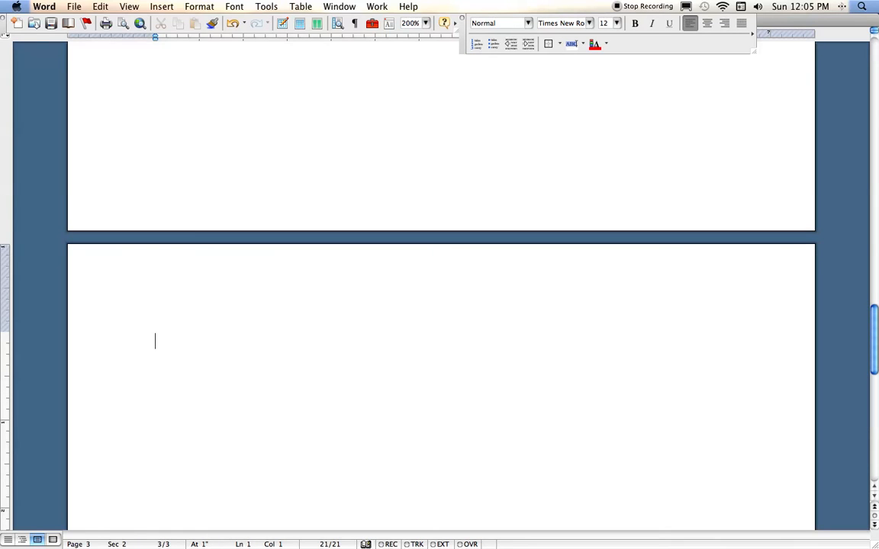
key(BackSpace)
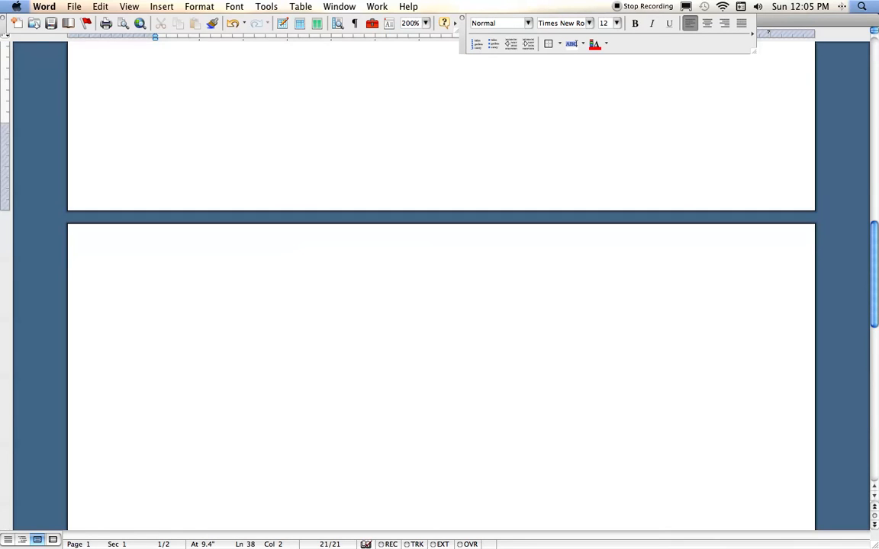
- Insert a page break with Cmd+Return after the essay text and add a blank line at the top
scroll(441, 283, up, 10)
scroll(441, 282, down, 8)
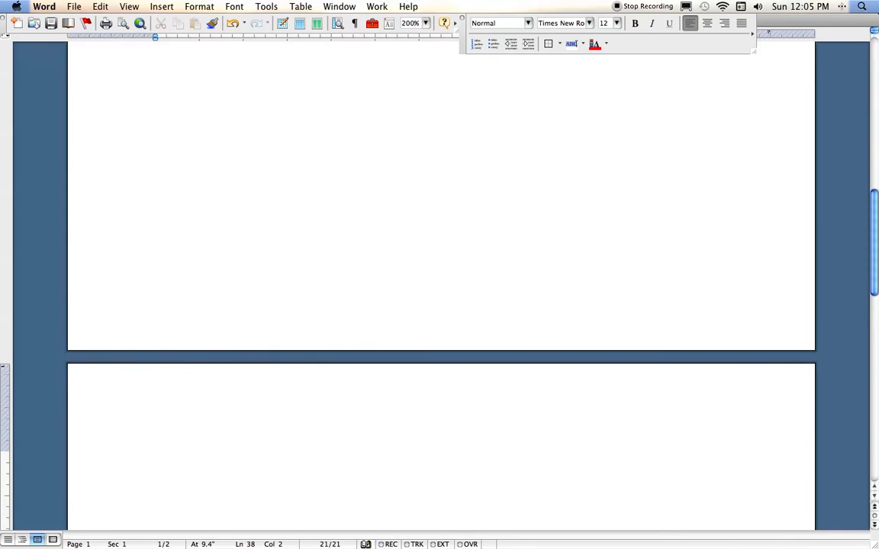
key(Return)
key(Return)
key(BackSpace)
key(BackSpace)
key(BackSpace)
key(BackSpace)
key(BackSpace)
key(BackSpace)
key(BackSpace)
key(BackSpace)
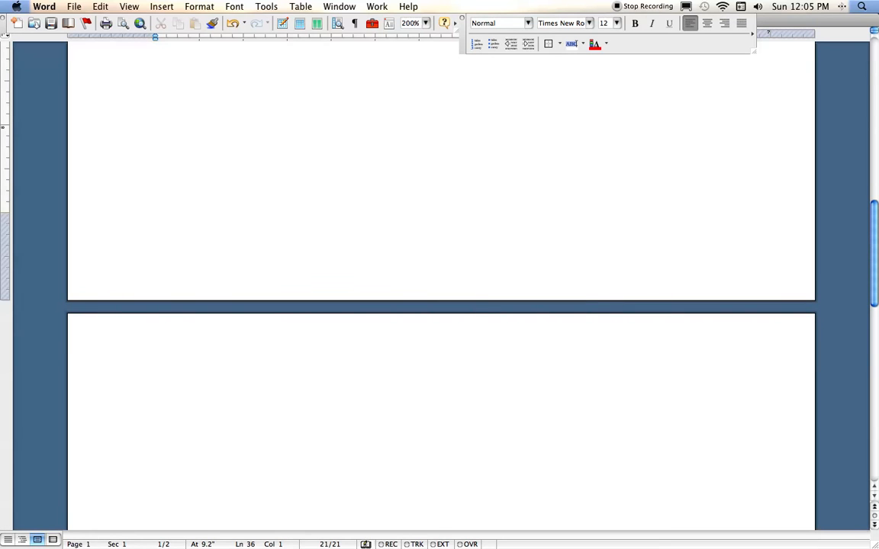
key(super+Return)
key(Return)
key(Return)
key(Return)
key(Return)
key(Return)
key(Return)
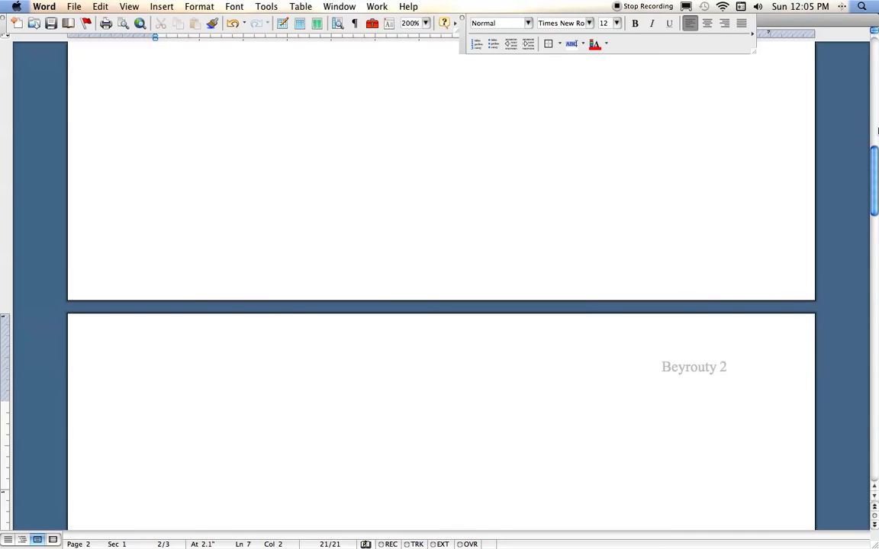
- Add blank lines with Return so the document grows onto a new page
drag(875, 155, 874, 191)
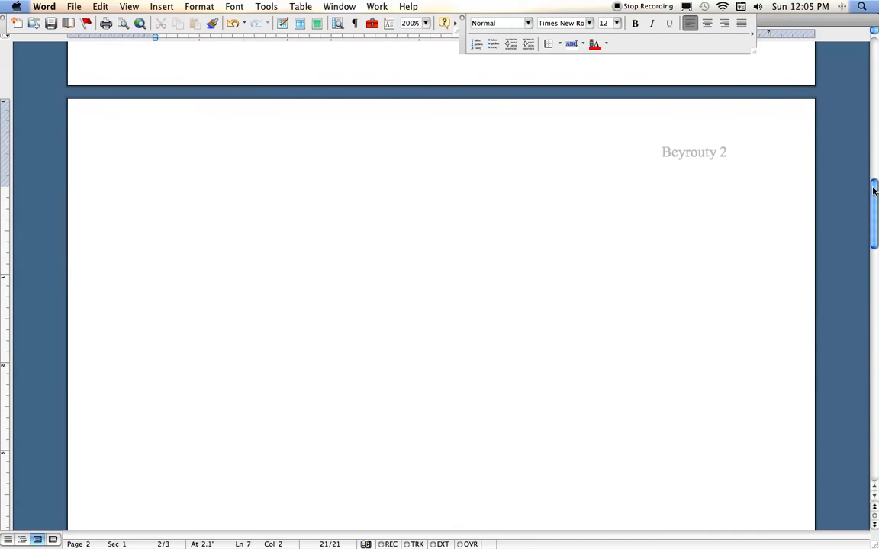
drag(875, 191, 874, 218)
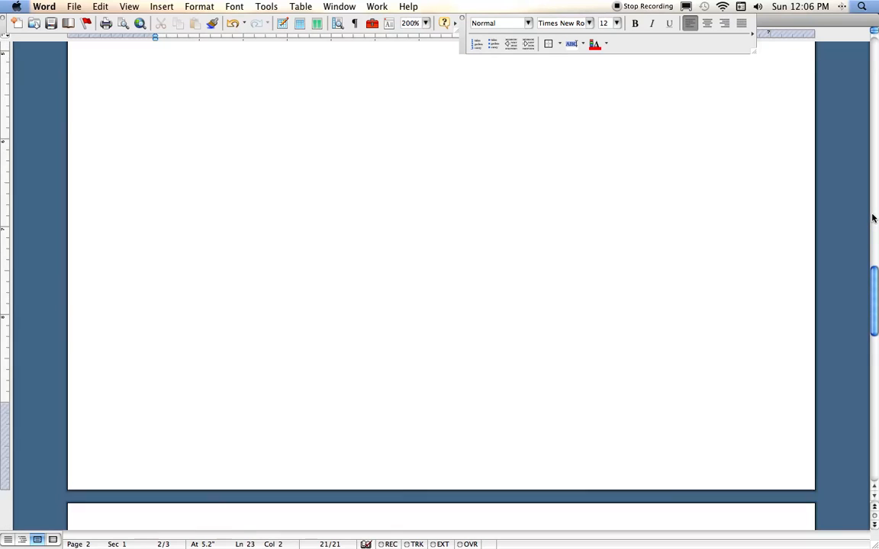
scroll(873, 219, down, 5)
scroll(874, 219, up, 2)
scroll(873, 219, up, 3)
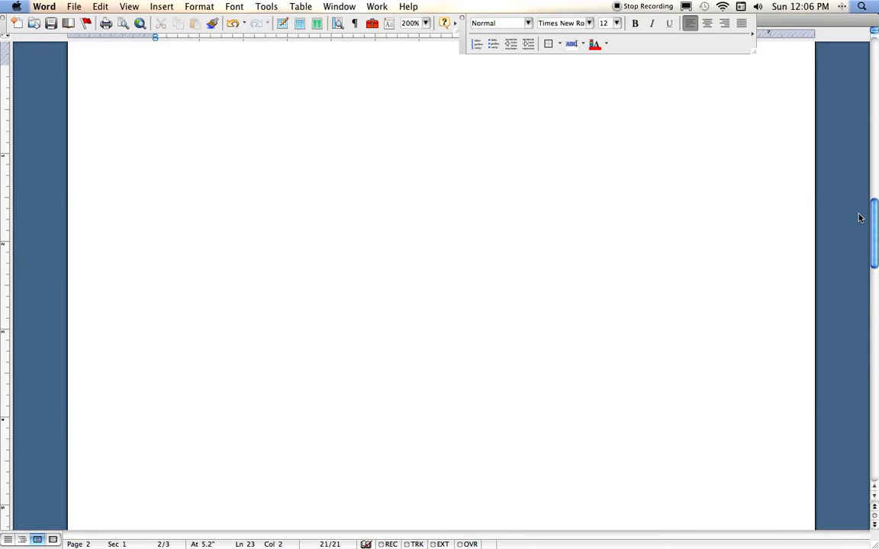
scroll(858, 218, down, 3)
scroll(859, 218, up, 3)
scroll(859, 218, down, 5)
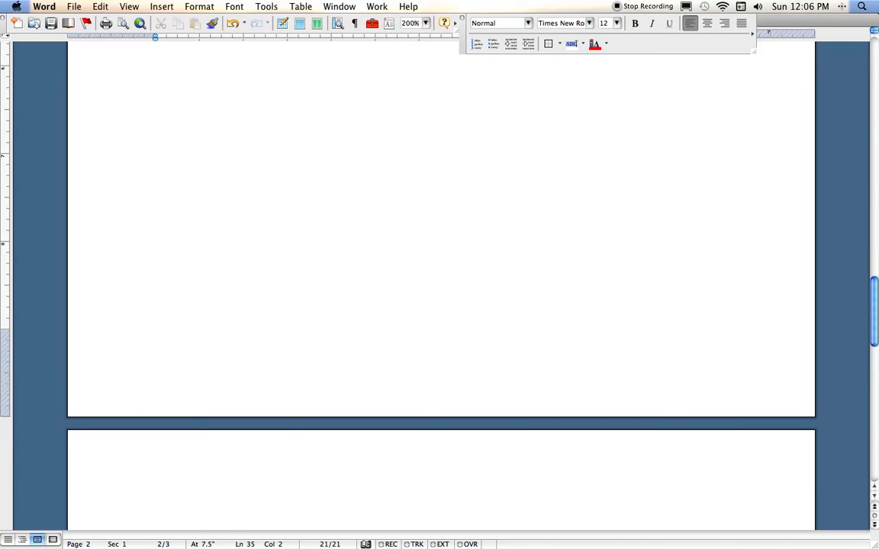
key(Return)
key(Return)
key(Return)
key(Return)
key(Return)
key(Return)
key(Return)
key(Return)
key(Return)
key(Return)
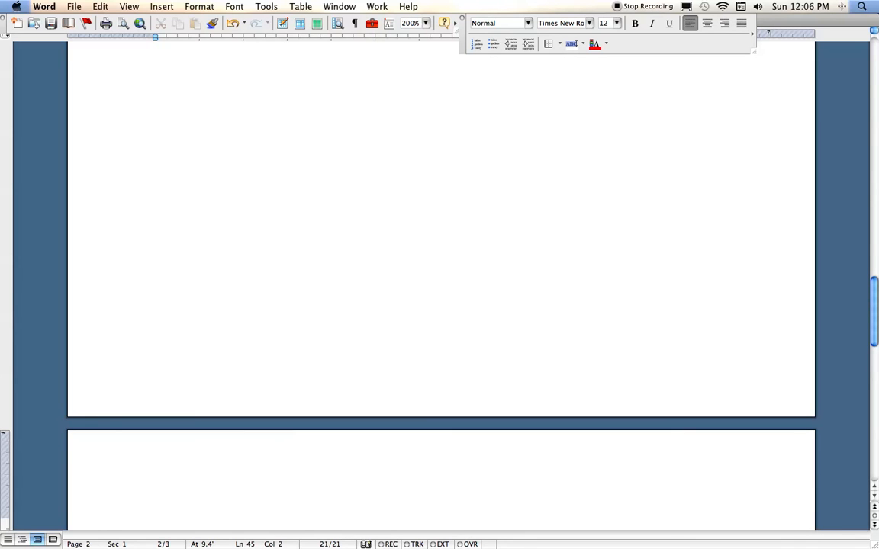
key(Return)
key(Return)
key(Return)
key(Return)
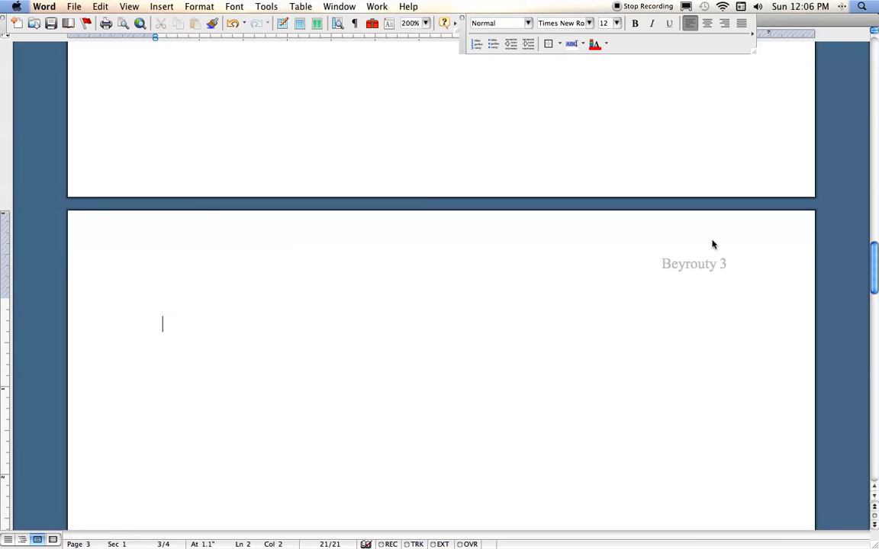
- Scroll back up through the four pages toward the top of the document
drag(875, 271, 874, 357)
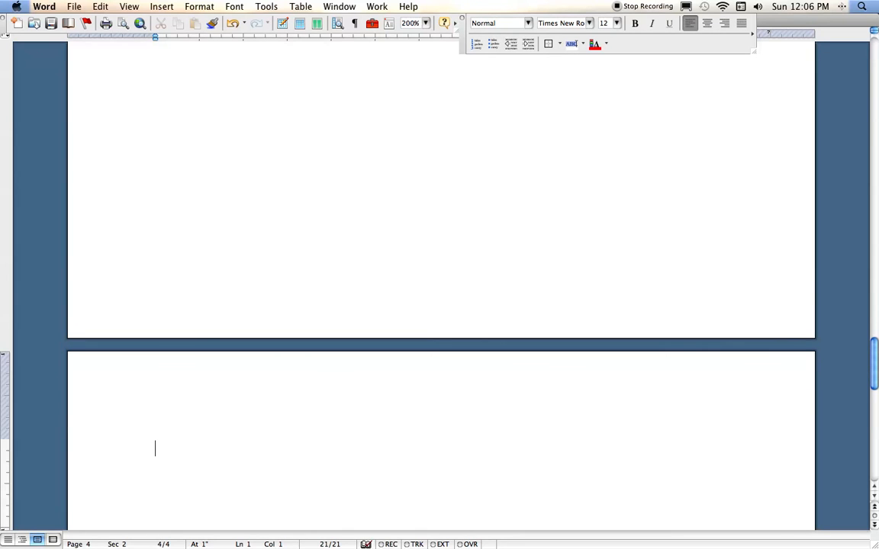
scroll(189, 442, up, 5)
scroll(441, 290, up, 10)
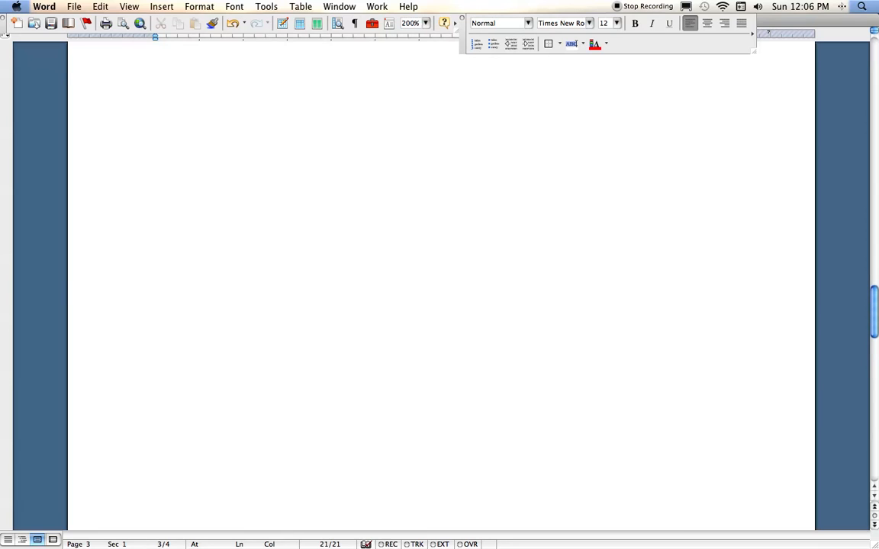
scroll(188, 442, up, 6)
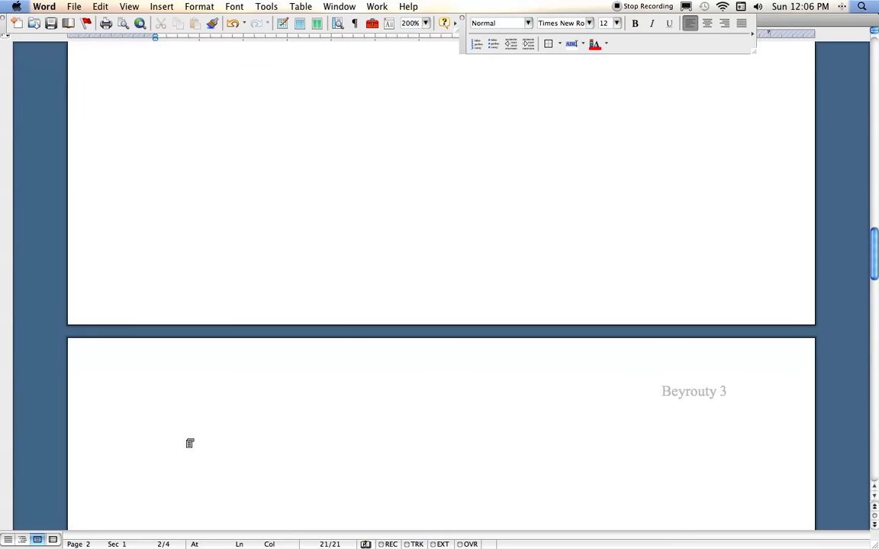
scroll(440, 290, up, 6)
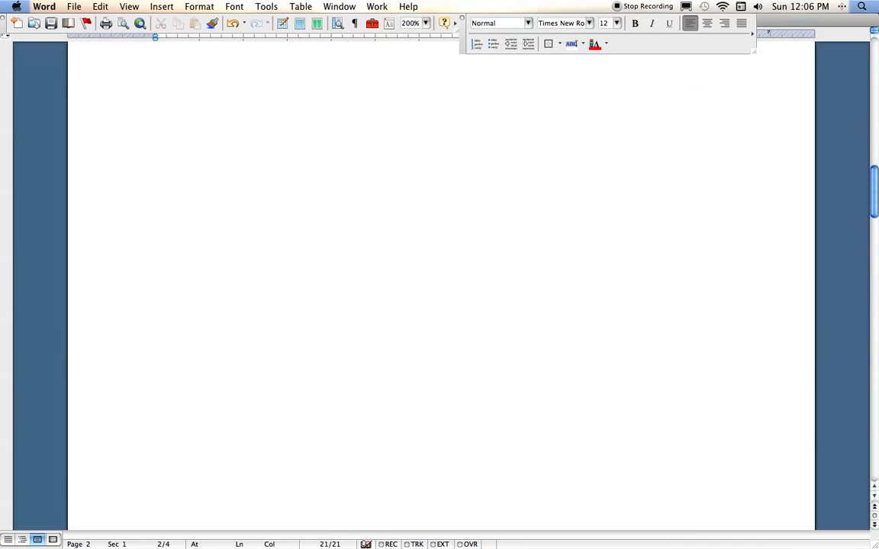
scroll(190, 442, up, 6)
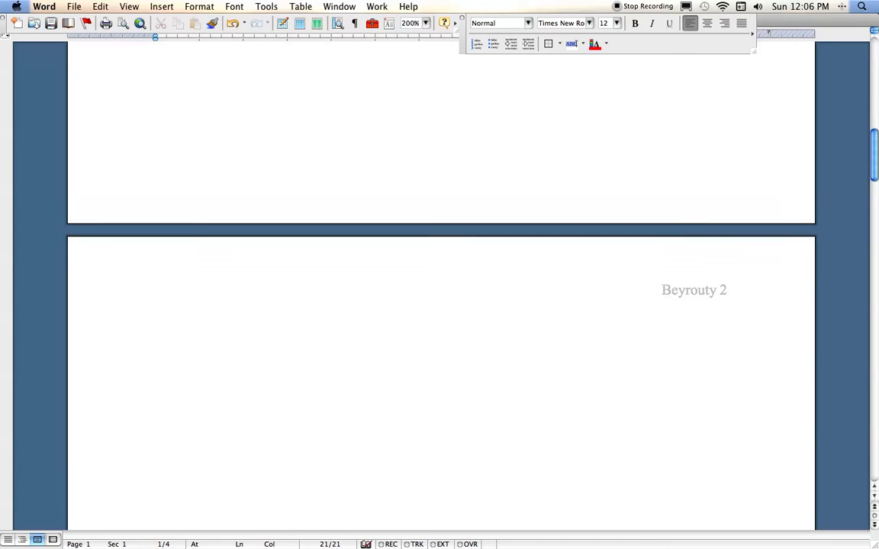
scroll(441, 290, up, 8)
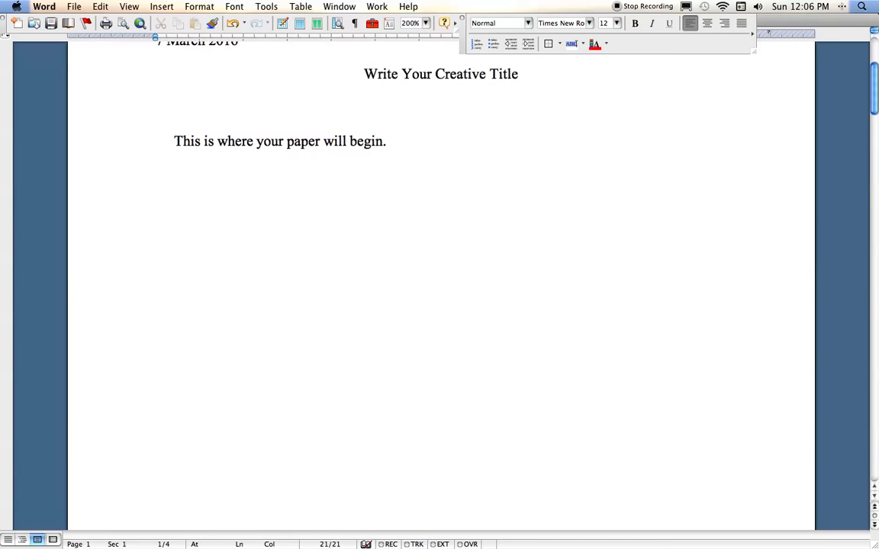
scroll(196, 442, up, 4)
scroll(196, 442, down, 20)
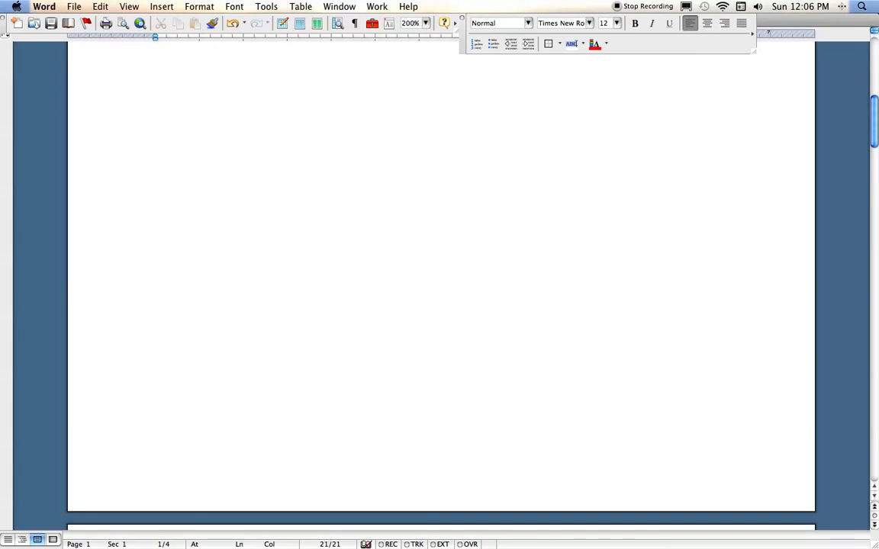
scroll(196, 442, down, 2)
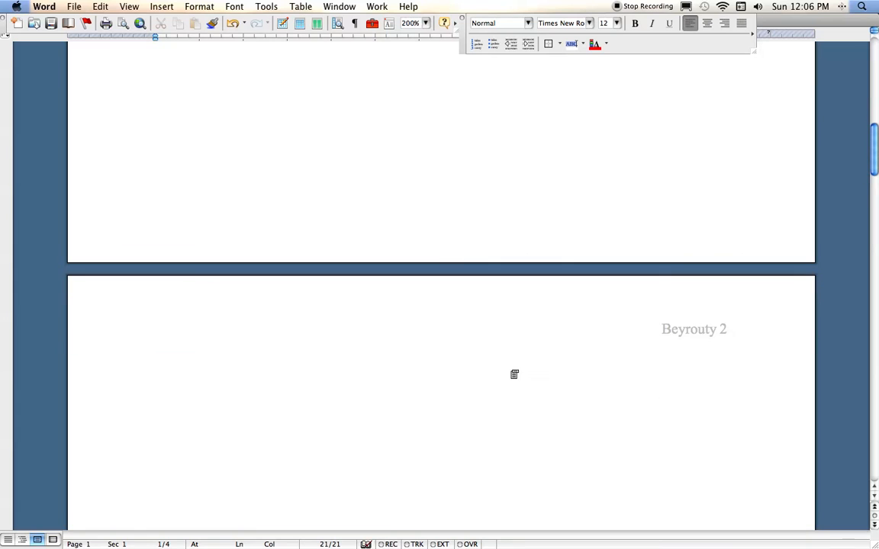
- Check the page header, close it, and add an empty line after 'This is where your paper will begin.'
double_click(669, 331)
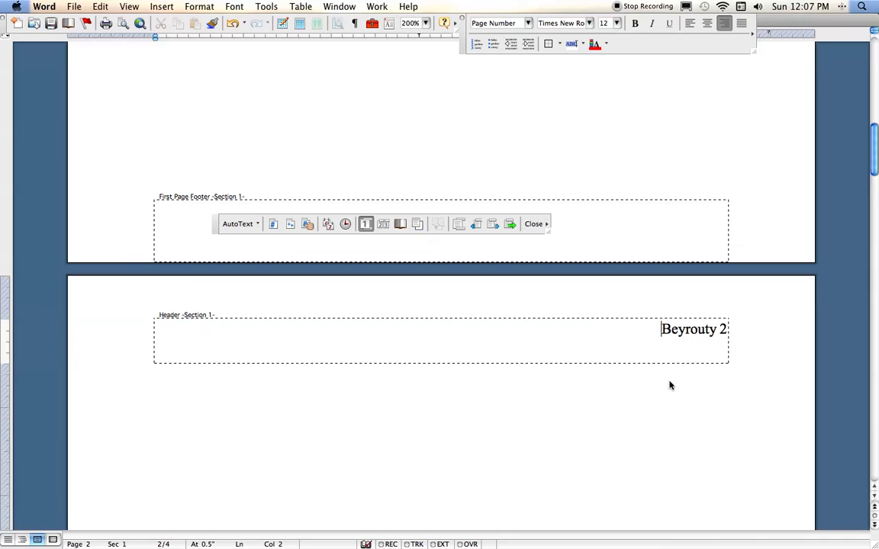
click(538, 224)
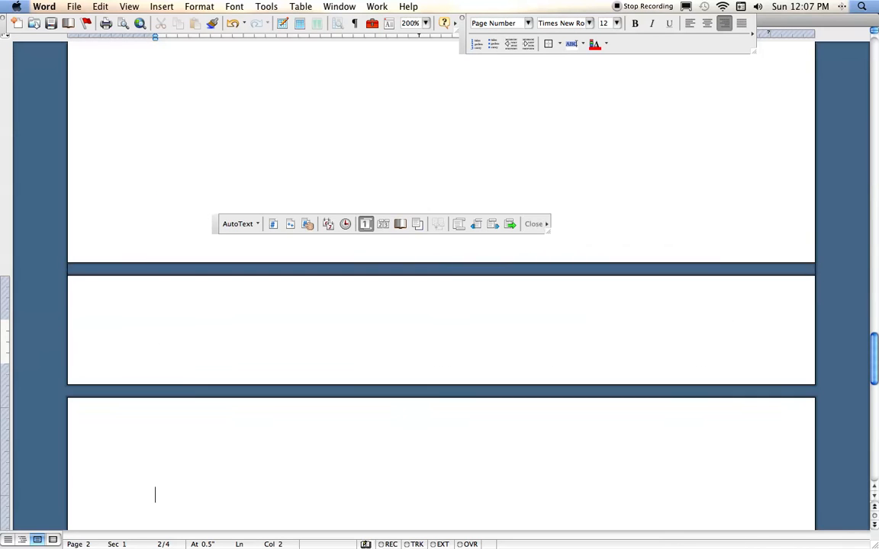
scroll(617, 256, up, 15)
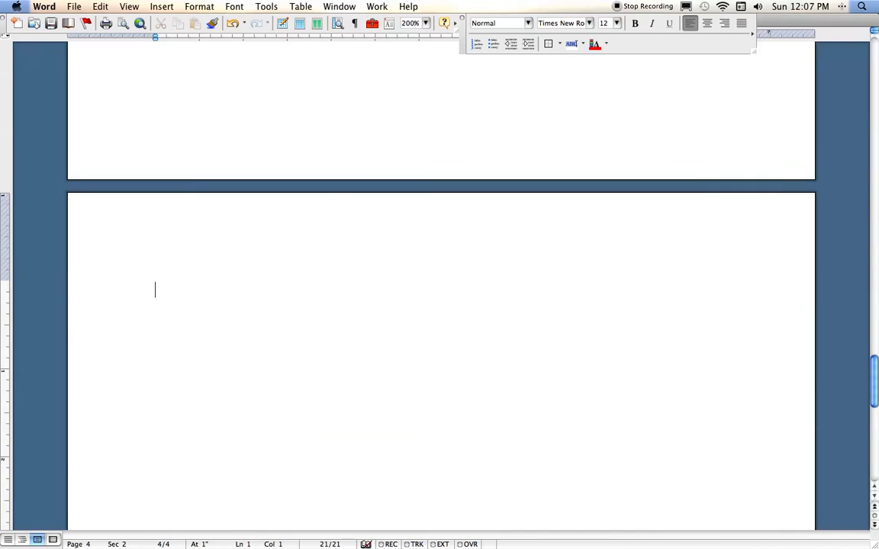
scroll(616, 256, up, 10)
scroll(616, 256, down, 2)
scroll(617, 257, up, 10)
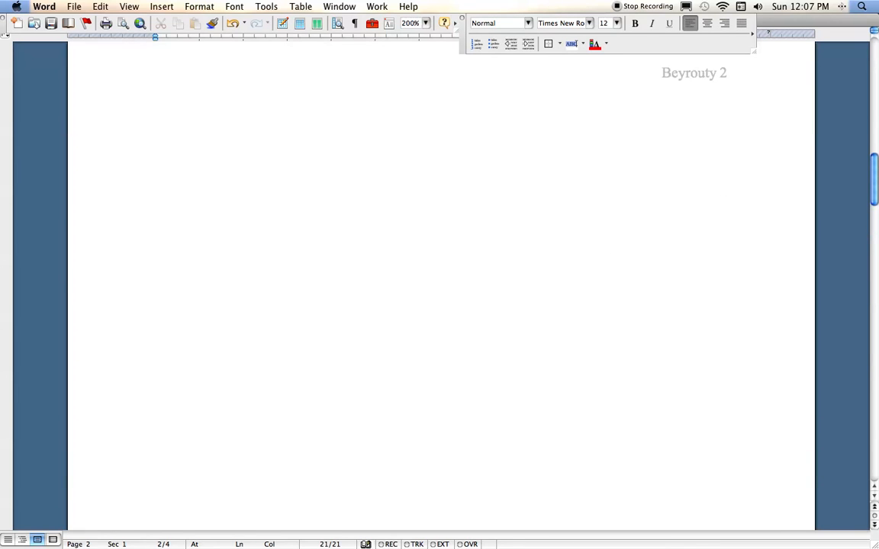
scroll(616, 257, up, 10)
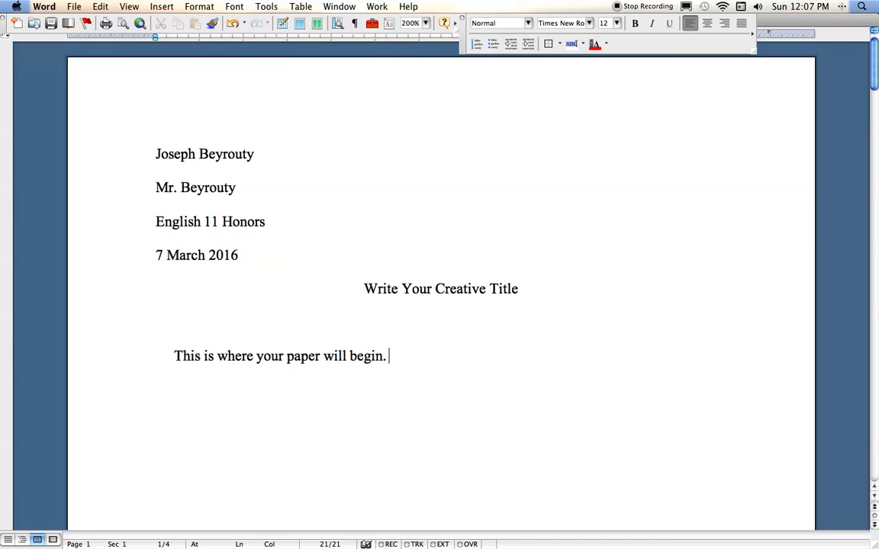
key(Return)
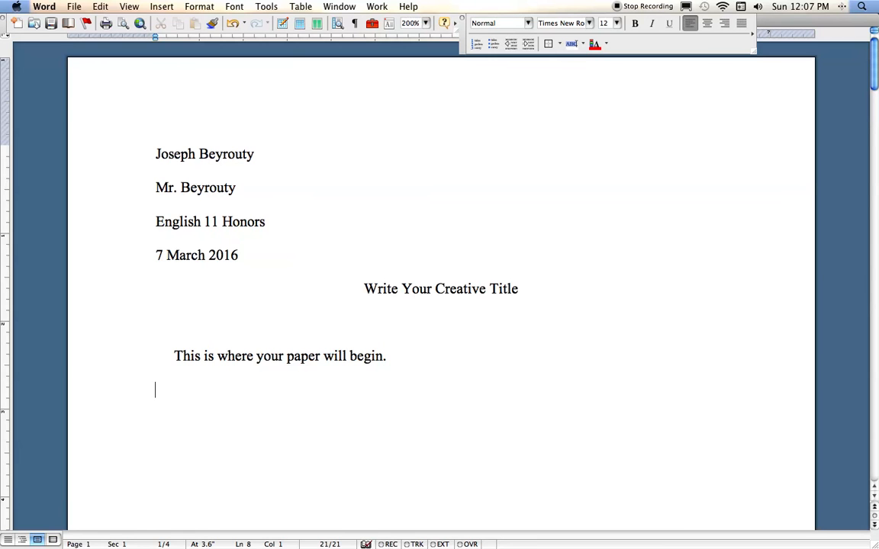
- Place the insertion point at the start of page 2's first line, below the header
scroll(441, 289, down, 10)
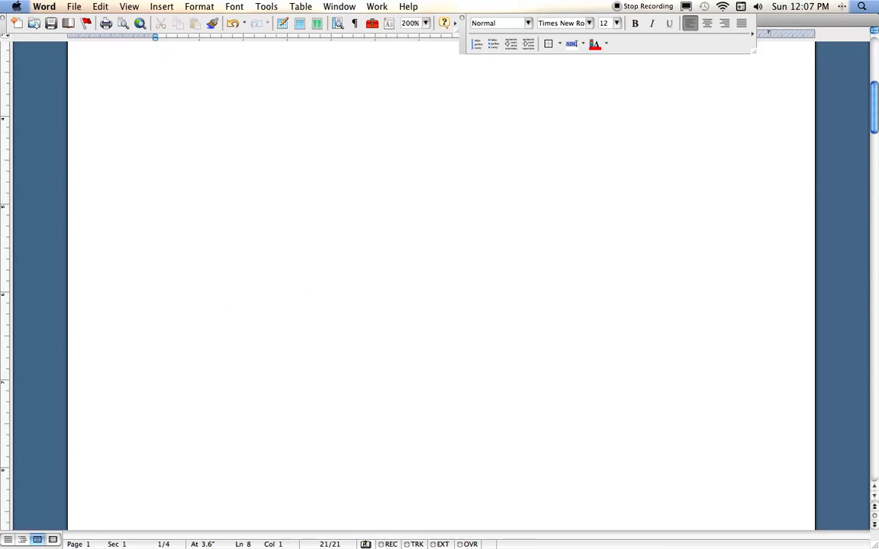
scroll(394, 290, down, 9)
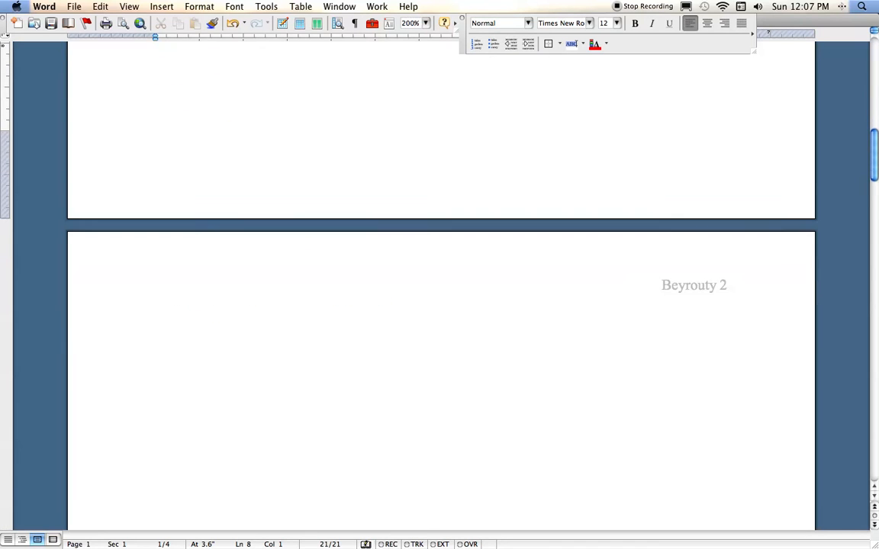
click(394, 415)
scroll(395, 172, up, 2)
scroll(394, 172, up, 5)
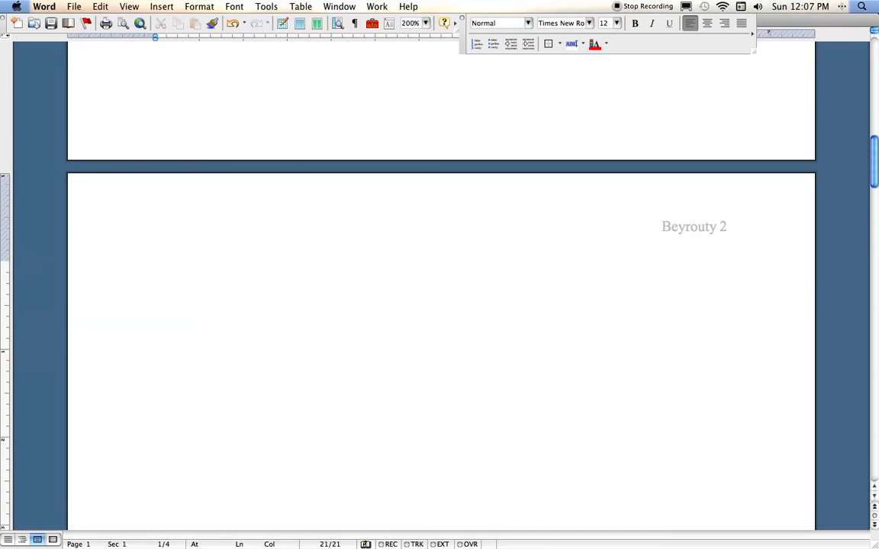
click(155, 270)
scroll(391, 263, up, 1)
scroll(391, 262, down, 3)
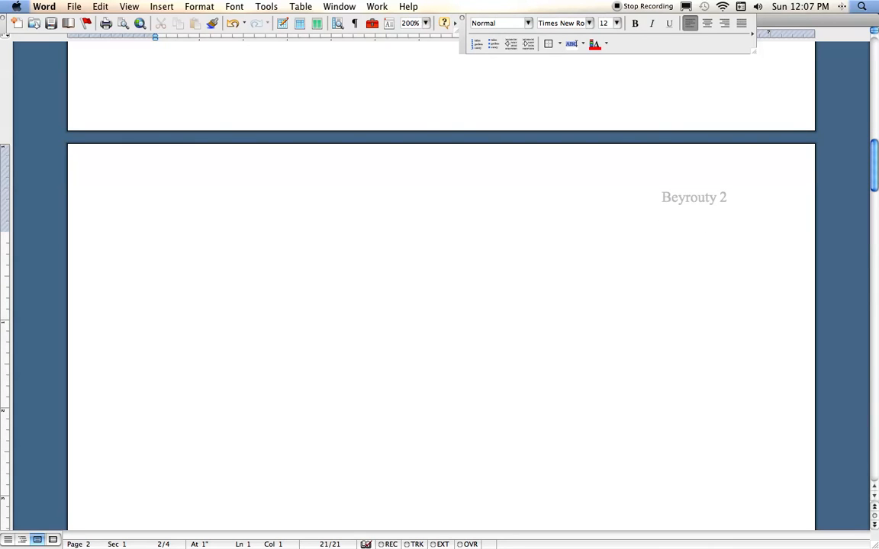
- Type a centred 'Works Cited' heading on page 2 with two blank lines, then select all
click(708, 23)
text(Work)
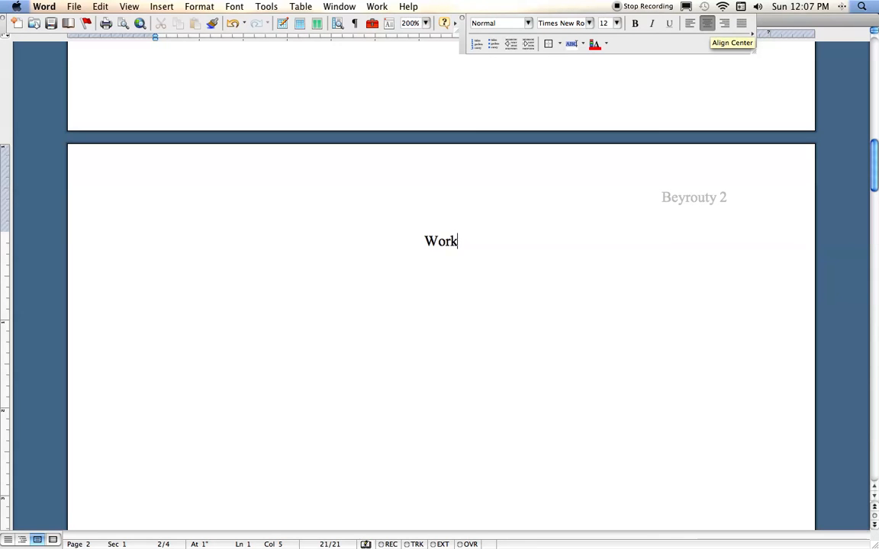
text(s Cited)
key(Return)
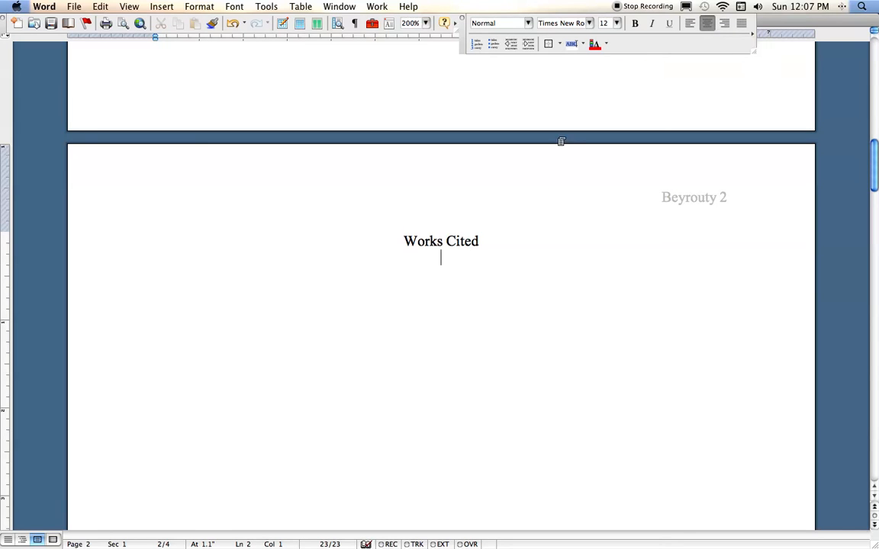
key(Return)
key(super+a)
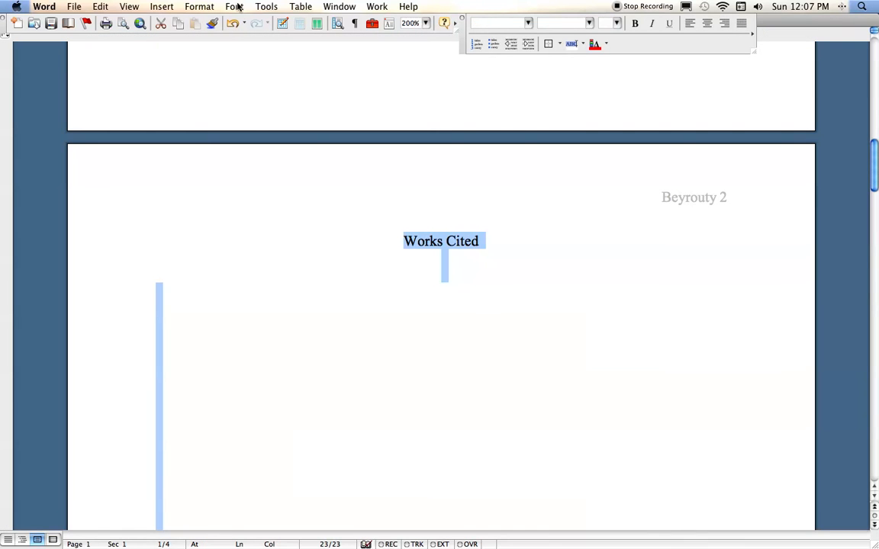
- Set Double line spacing in Format > Paragraph and retype the centred 'Works Cited' heading
click(203, 6)
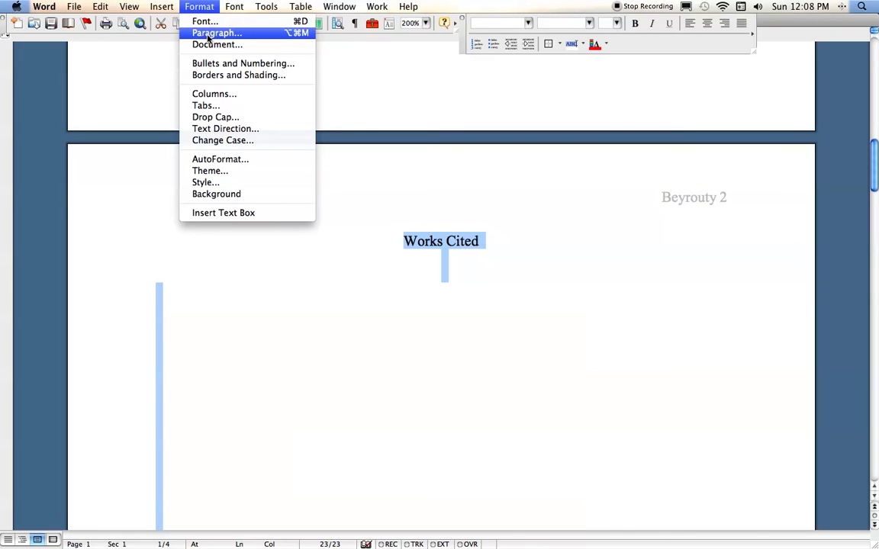
click(209, 34)
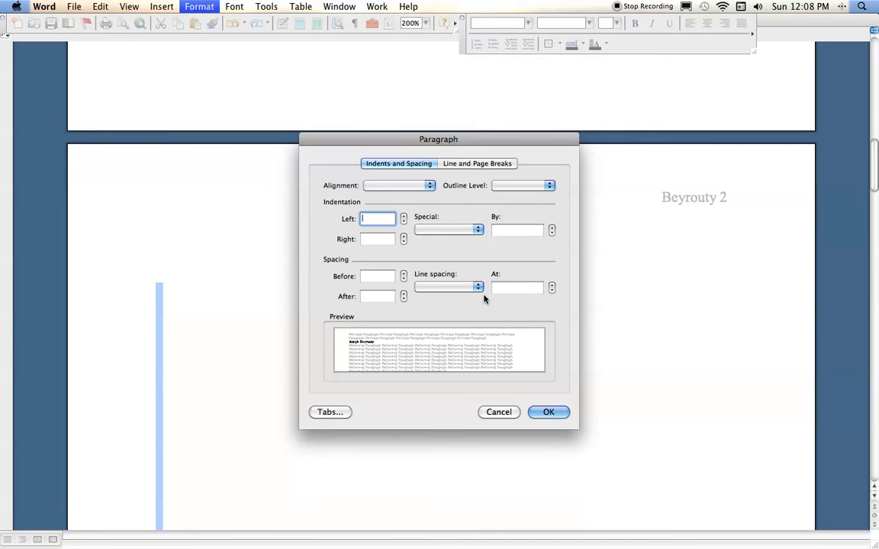
click(478, 287)
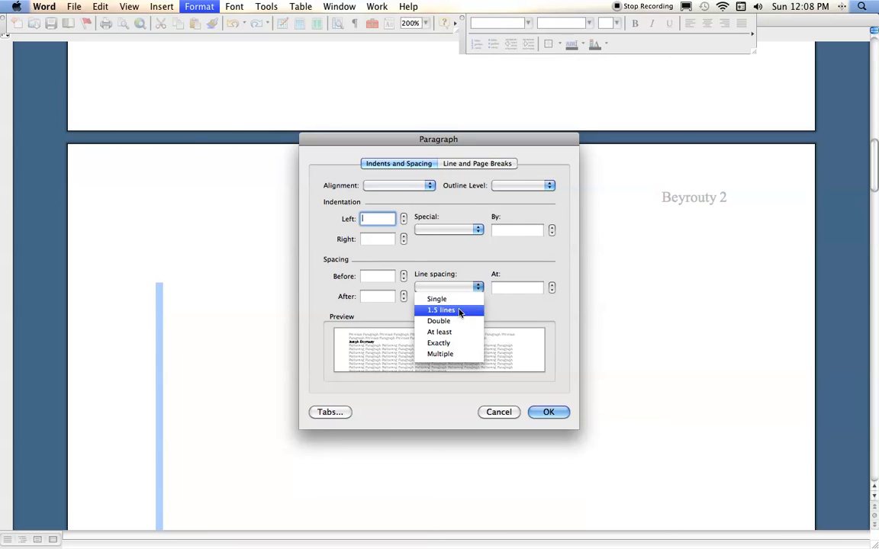
click(457, 319)
key(Return)
text(Works Ci)
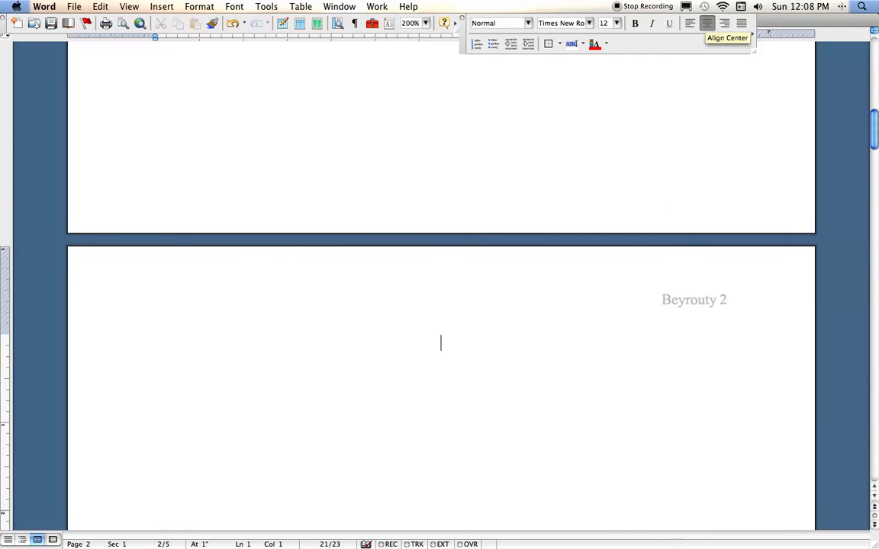
text(ted)
key(Return)
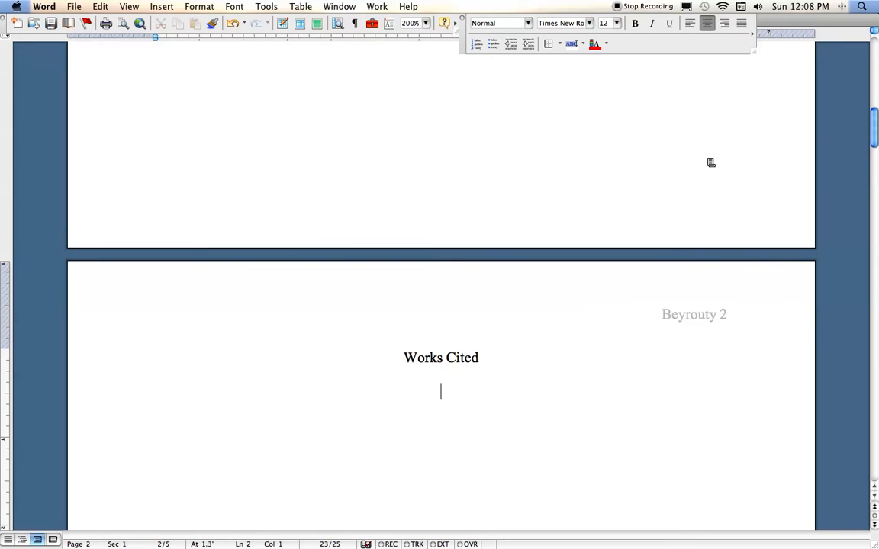
- Left-align the line under Works Cited and type 'Author's last name, author's first name.'
scroll(711, 162, up, 3)
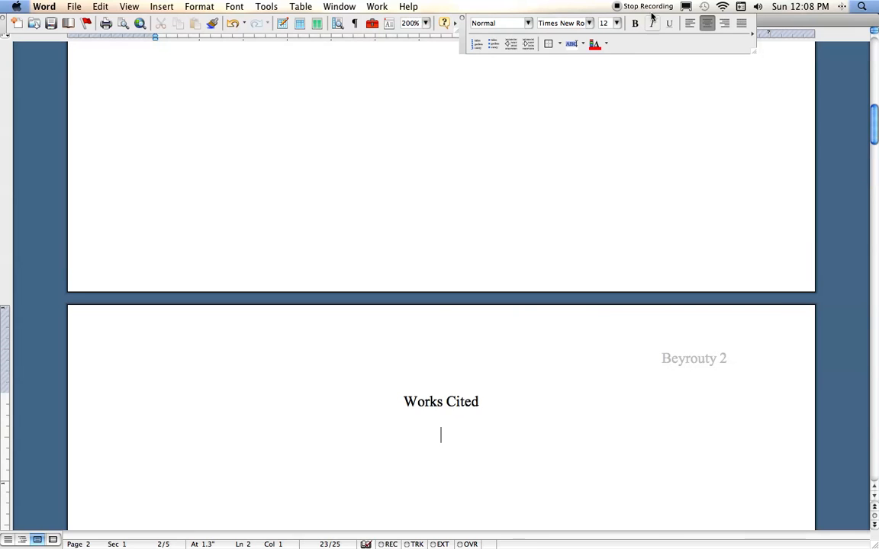
click(688, 25)
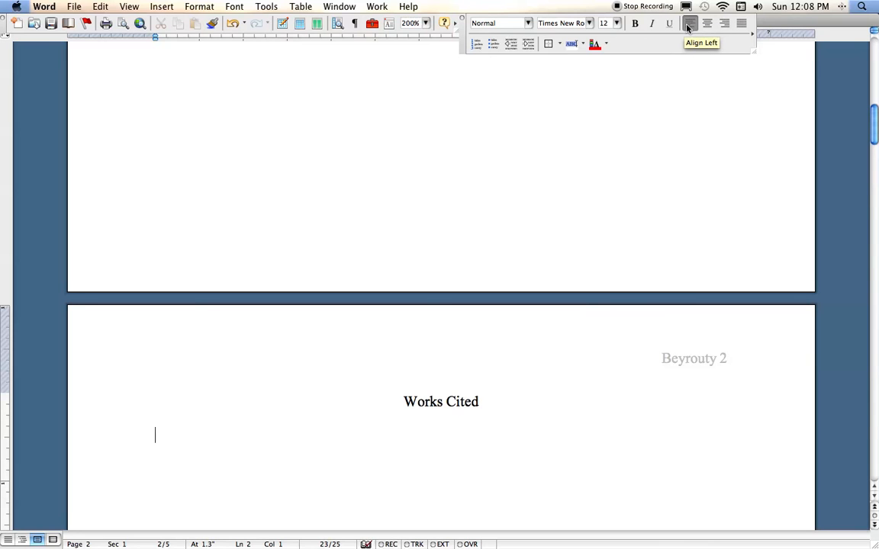
text(Author's )
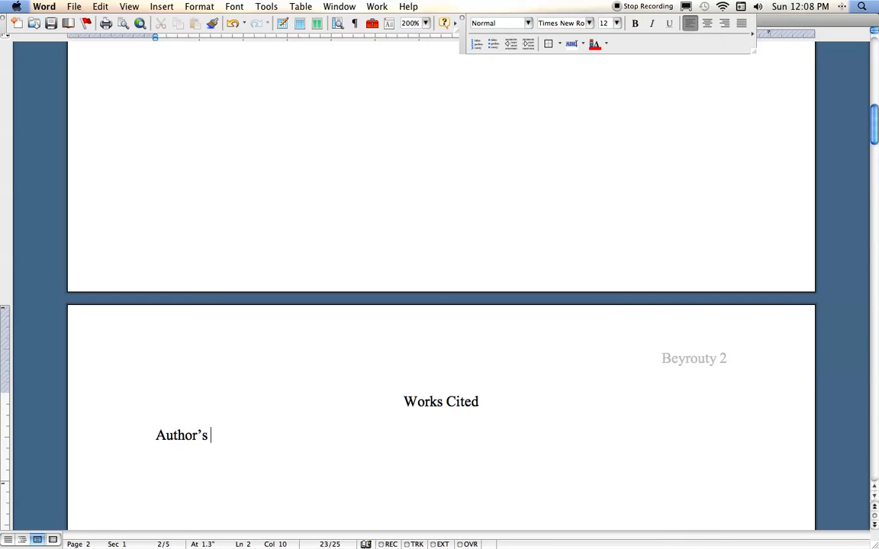
text(lan)
key(BackSpace)
text(st,)
key(BackSpace)
text(name, )
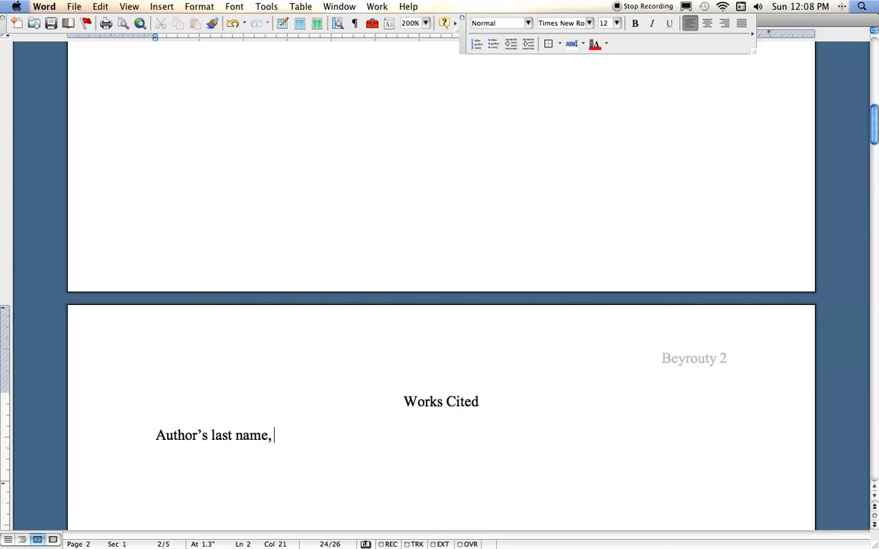
text(author's first nea)
key(BackSpace)
key(BackSpace)
text(ame. )
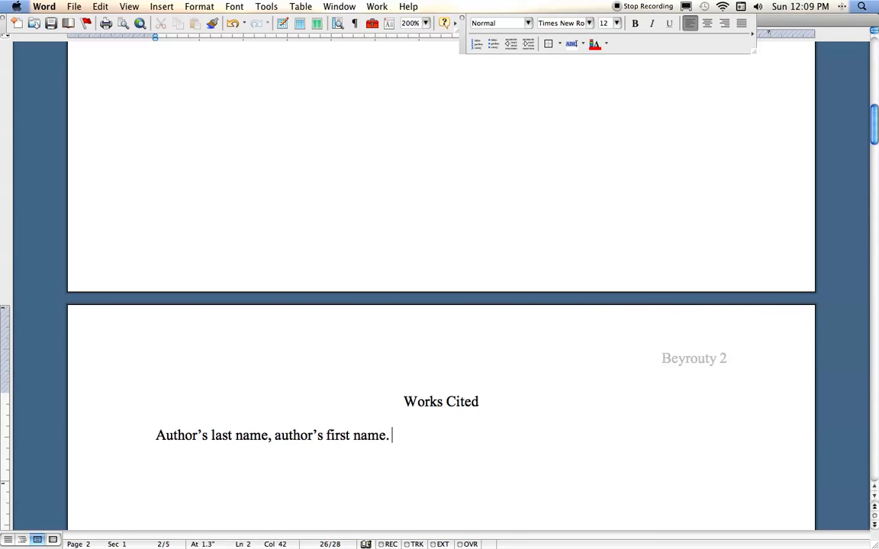
text(Name of t)
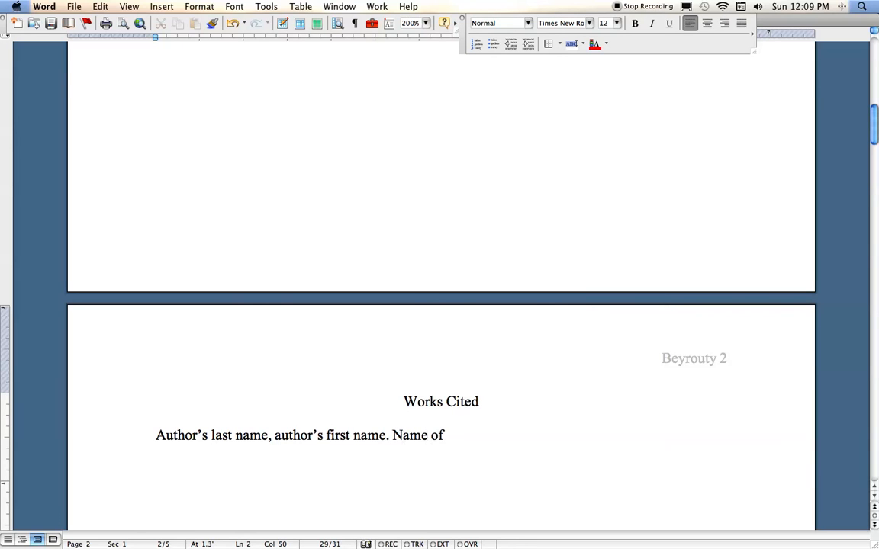
key(BackSpace)
key(BackSpace)
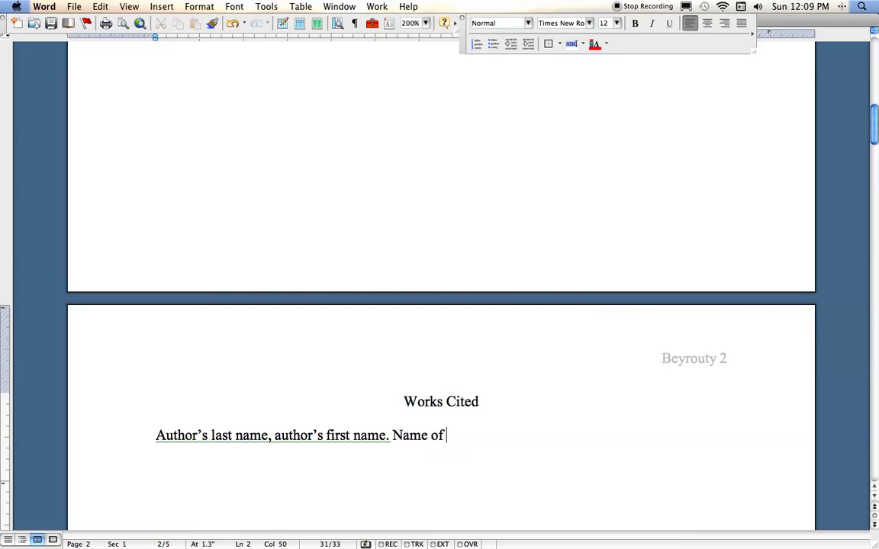
- Continue the citation with 'Macbeth. Glencoe Literature: British Literature.'
text(Stor)
key(BackSpace)
key(BackSpace)
key(BackSpace)
key(BackSpace)
key(BackSpace)
key(BackSpace)
key(BackSpace)
key(BackSpace)
key(BackSpace)
key(BackSpace)
key(BackSpace)
key(BackSpace)
text(Macbeth)
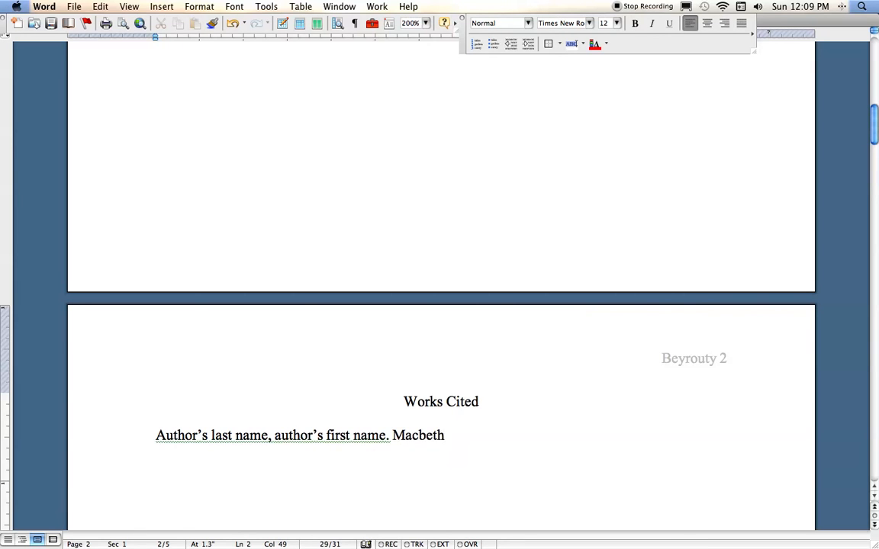
text(. Glencoe L)
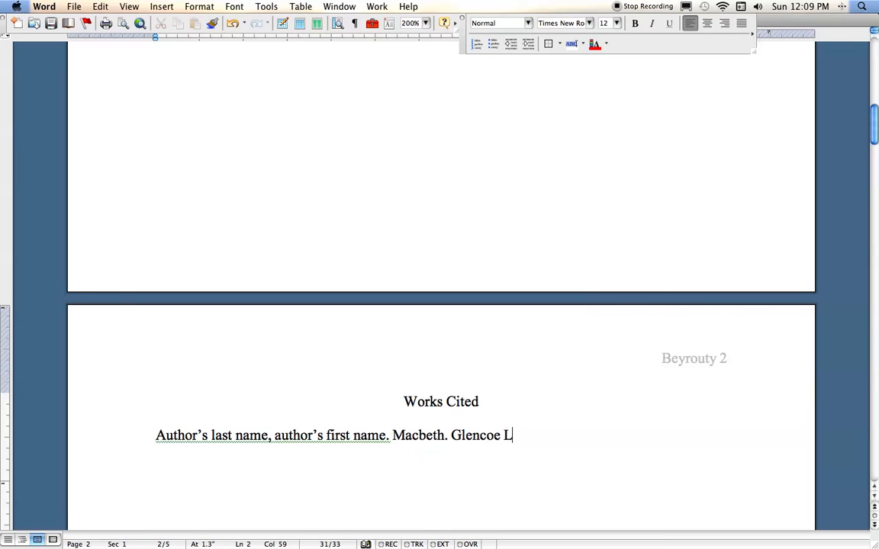
text(iterature)
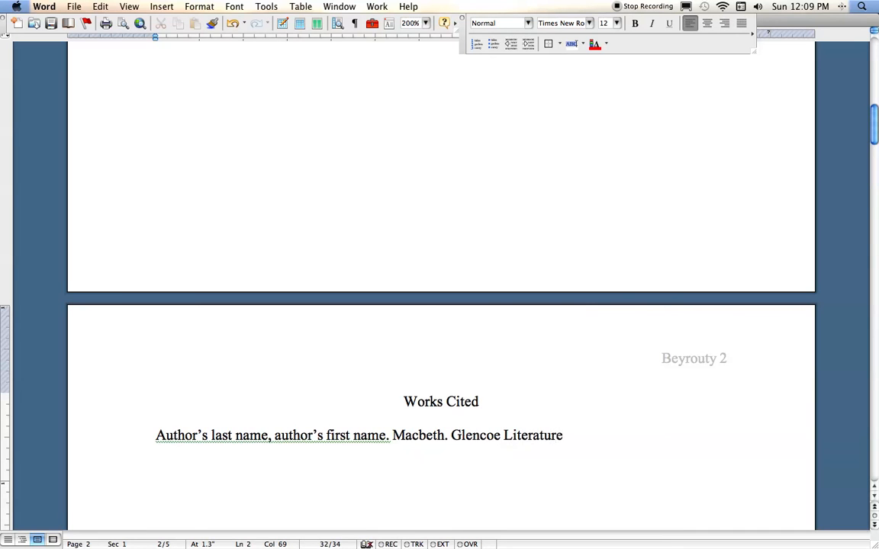
text(: British L)
text(erature)
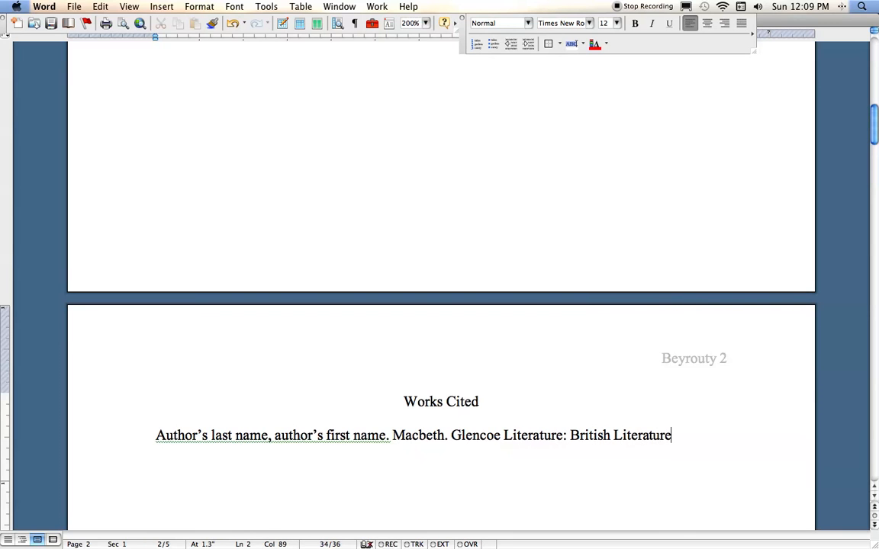
text(.)
- Type 'Cleveland, OH: McGraw/Hill, Inc.' after the citation, correcting typos along the way
text(Cle)
text(vland)
key(BackSpace)
key(BackSpace)
key(BackSpace)
key(BackSpace)
text(eland)
key(BackSpace)
text(, O)
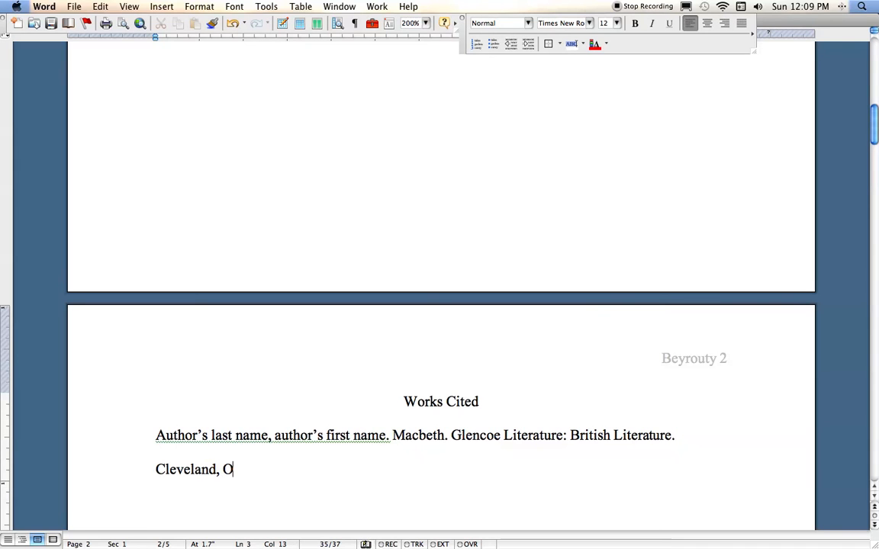
text(H;)
key(BackSpace)
text(: McGraw)
key(BackSpace)
text(/Hill)
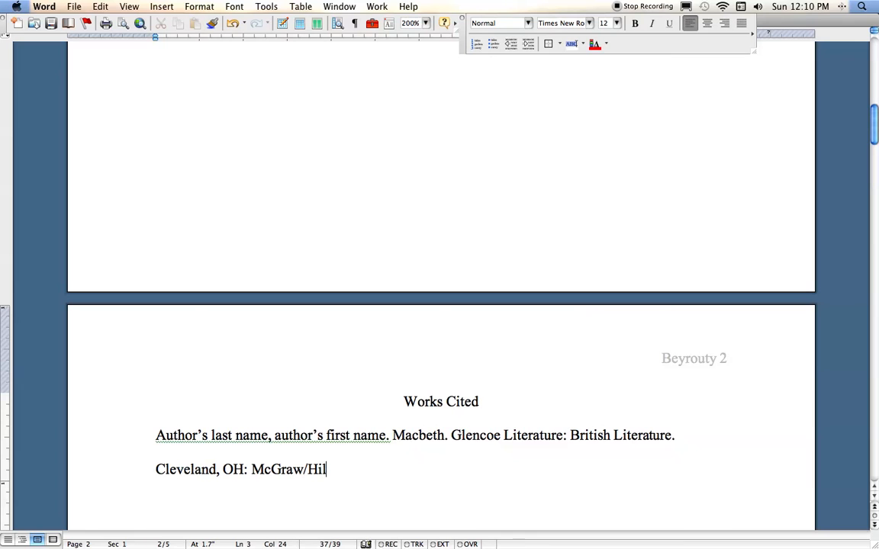
text(, Inc.)
scroll(441, 306, down, 1)
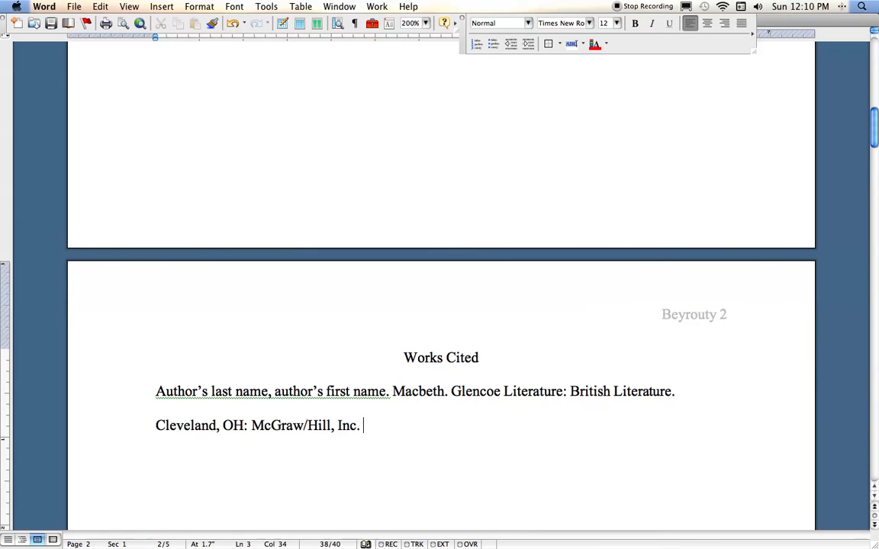
- Underline 'Macbeth' and 'Glencoe Literature: British Literature' in the Works Cited entry with Cmd+U
click(156, 427)
click(406, 391)
key(super+u)
drag(451, 391, 672, 391)
key(super+u)
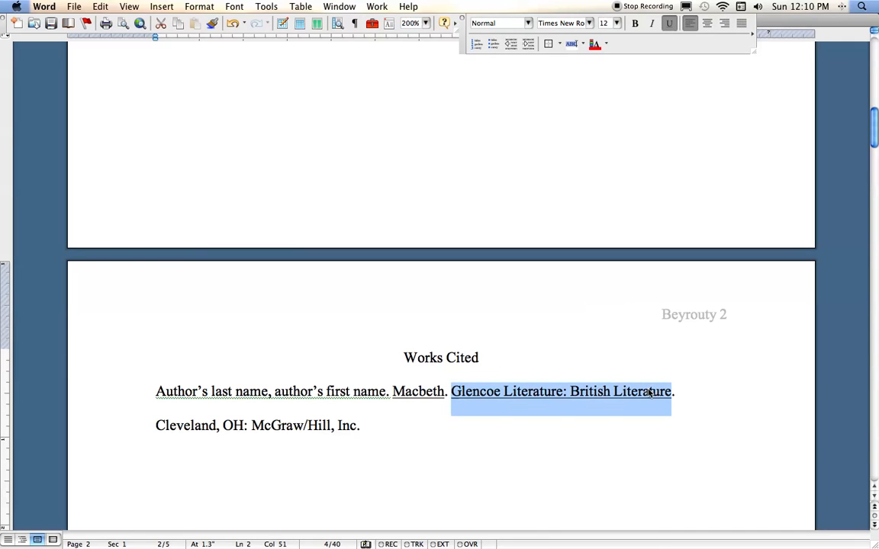
click(156, 459)
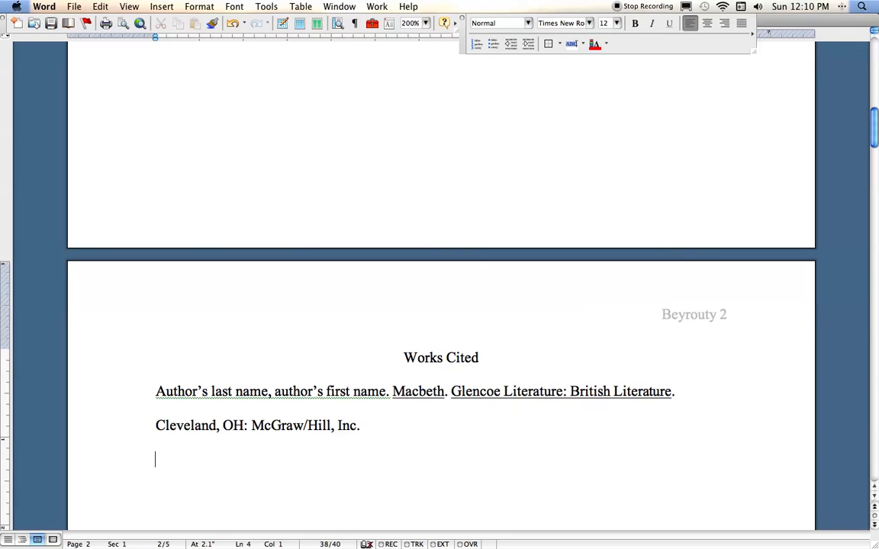
click(334, 426)
click(300, 392)
- Put the insertion point at the start of the Cleveland line, then scroll up to page 1
click(156, 425)
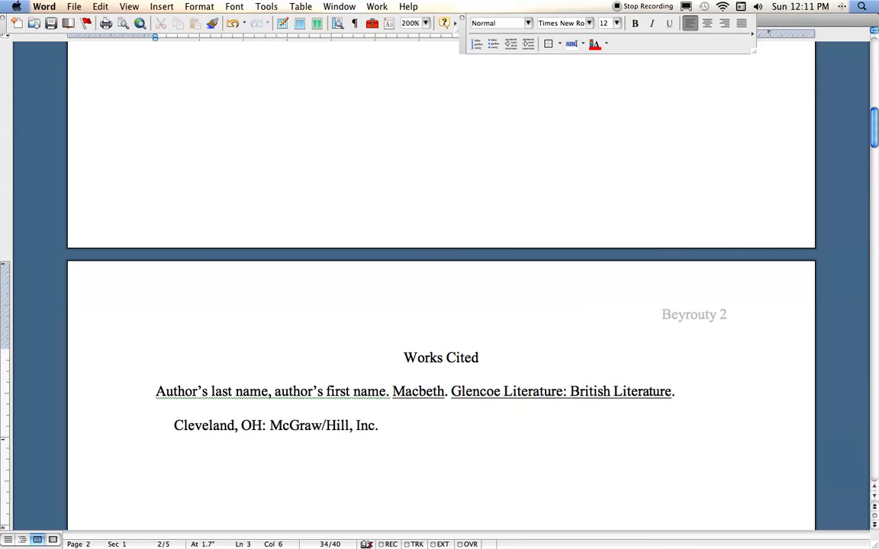
scroll(427, 365, up, 15)
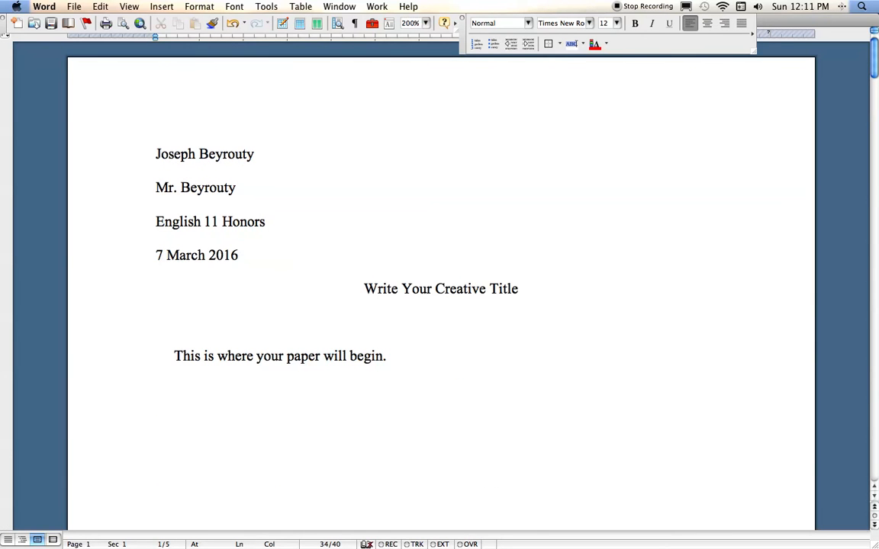
- Add a tab-indented empty paragraph line after the sentence "This is where your paper will begin."
click(173, 357)
key(Right)
key(Right)
key(Right)
key(Right)
key(Right)
key(Right)
key(Right)
key(Right)
key(Right)
key(Right)
key(Right)
key(Right)
key(Right)
key(Right)
key(Right)
key(Right)
key(Right)
key(Right)
key(Right)
key(Right)
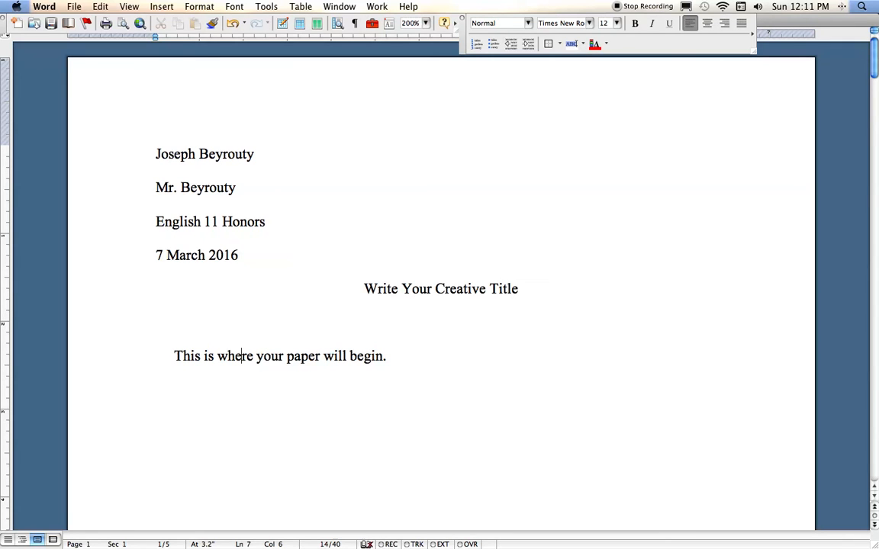
key(Return)
key(Tab)
key(BackSpace)
key(Tab)
key(BackSpace)
key(BackSpace)
key(BackSpace)
key(BackSpace)
key(BackSpace)
key(BackSpace)
key(BackSpace)
key(BackSpace)
key(BackSpace)
key(BackSpace)
key(BackSpace)
key(BackSpace)
key(Return)
key(Tab)
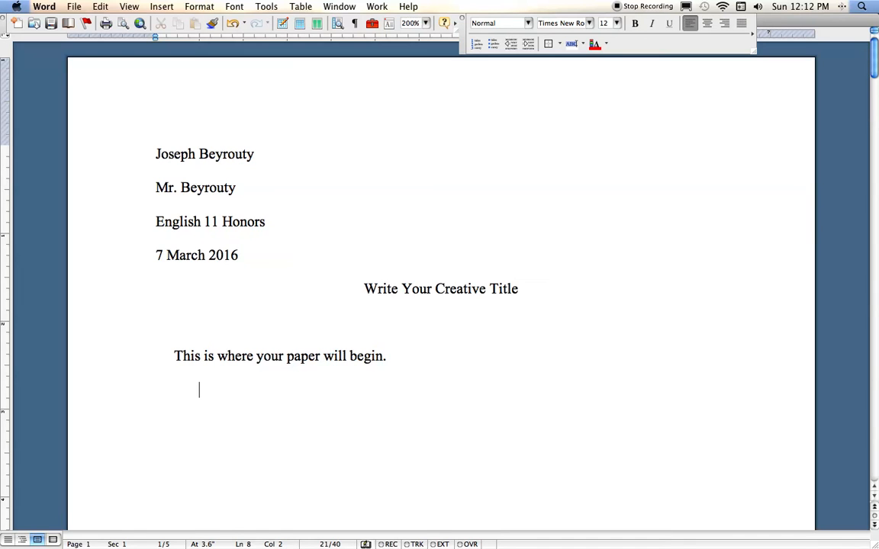